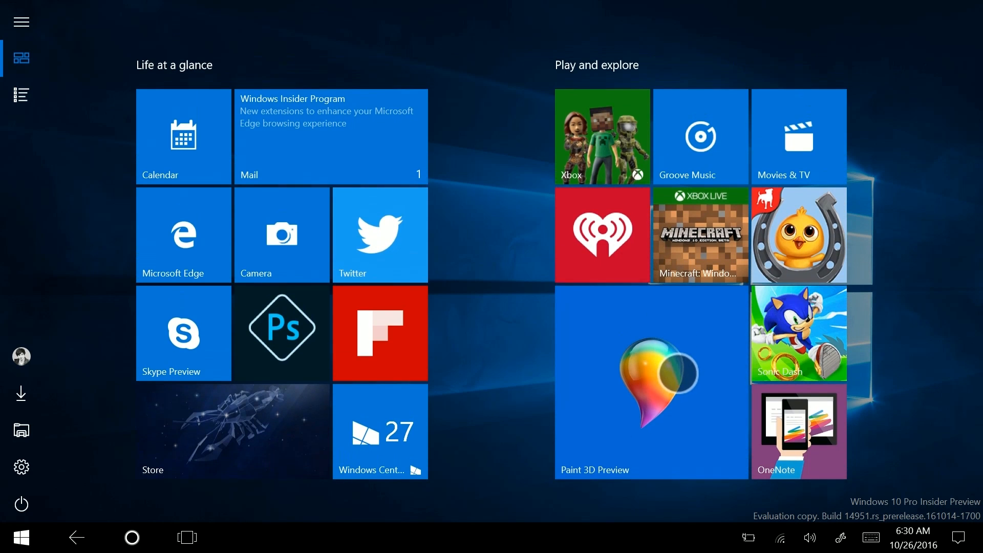
# Launch Paint 3D Preview from its Start screen tile
pyautogui.click(651, 366)
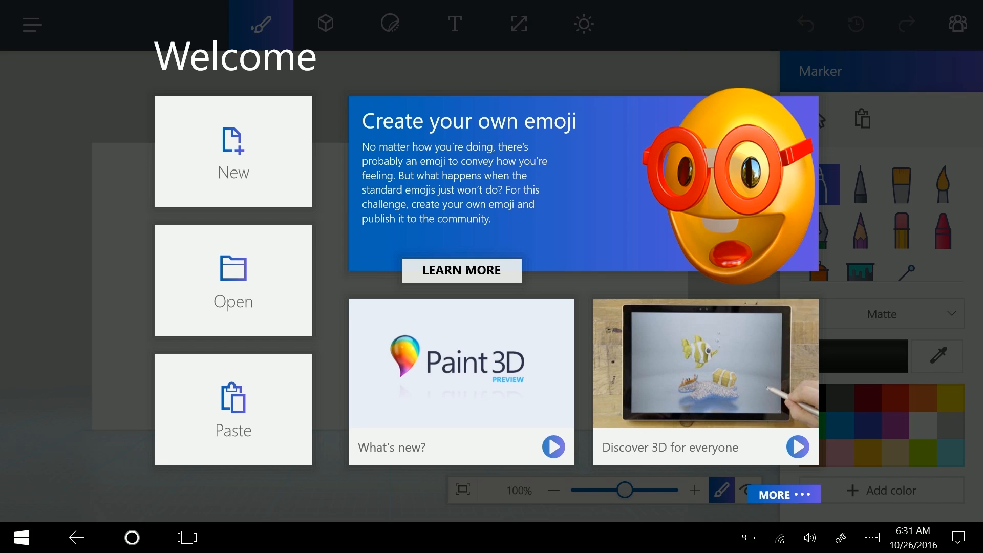
# Start a new blank canvas and draw a house with walls, roof, door and two windows
pyautogui.click(222, 149)
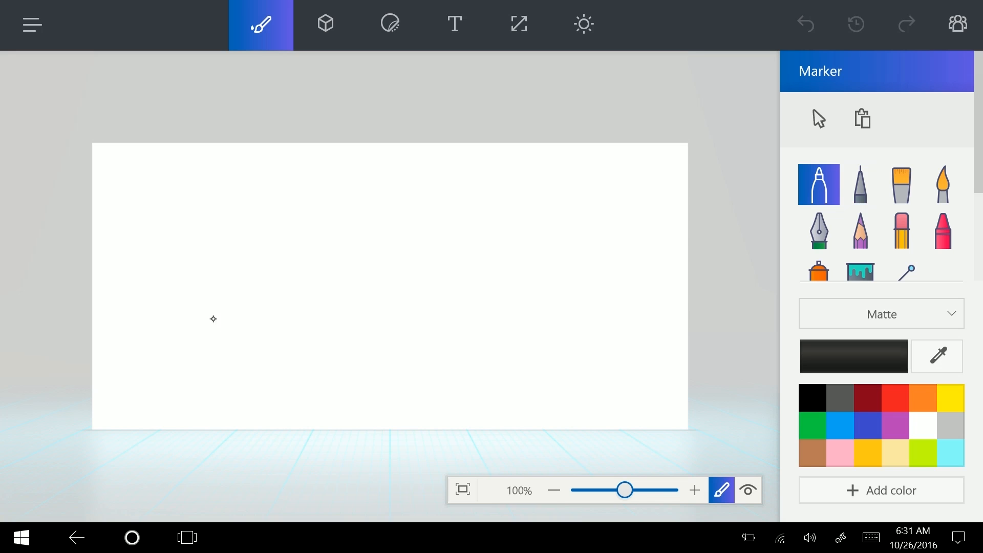
pyautogui.moveTo(267, 315)
pyautogui.mouseDown()
pyautogui.moveTo(389, 202)
pyautogui.moveTo(314, 308)
pyautogui.moveTo(267, 310)
pyautogui.mouseUp()
pyautogui.moveTo(259, 214)
pyautogui.mouseDown()
pyautogui.moveTo(316, 144)
pyautogui.moveTo(399, 212)
pyautogui.mouseUp()
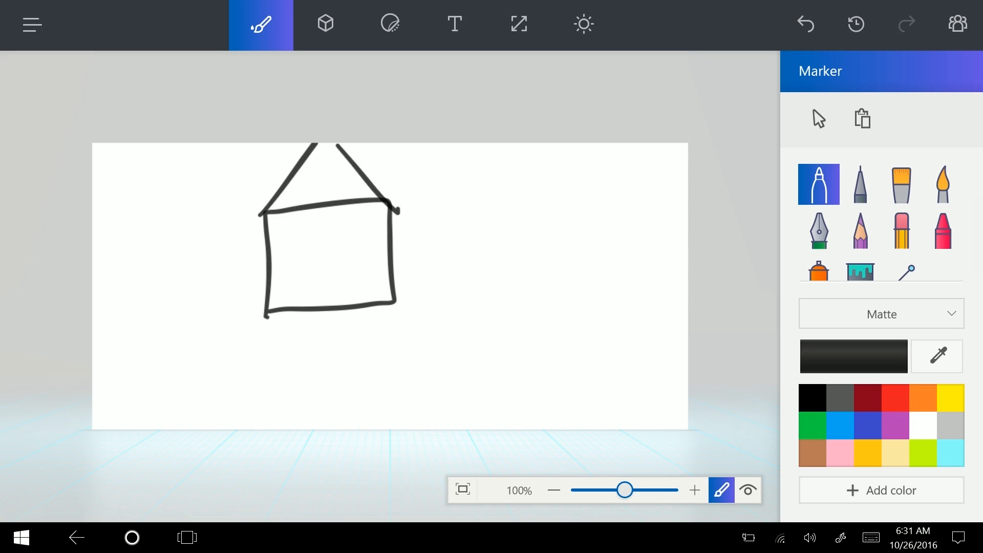
pyautogui.moveTo(321, 310)
pyautogui.mouseDown()
pyautogui.moveTo(353, 264)
pyautogui.moveTo(351, 310)
pyautogui.mouseUp()
pyautogui.moveTo(282, 226)
pyautogui.mouseDown()
pyautogui.moveTo(311, 222)
pyautogui.moveTo(281, 225)
pyautogui.mouseUp()
pyautogui.moveTo(343, 222)
pyautogui.mouseDown()
pyautogui.moveTo(378, 214)
pyautogui.moveTo(338, 220)
pyautogui.mouseUp()
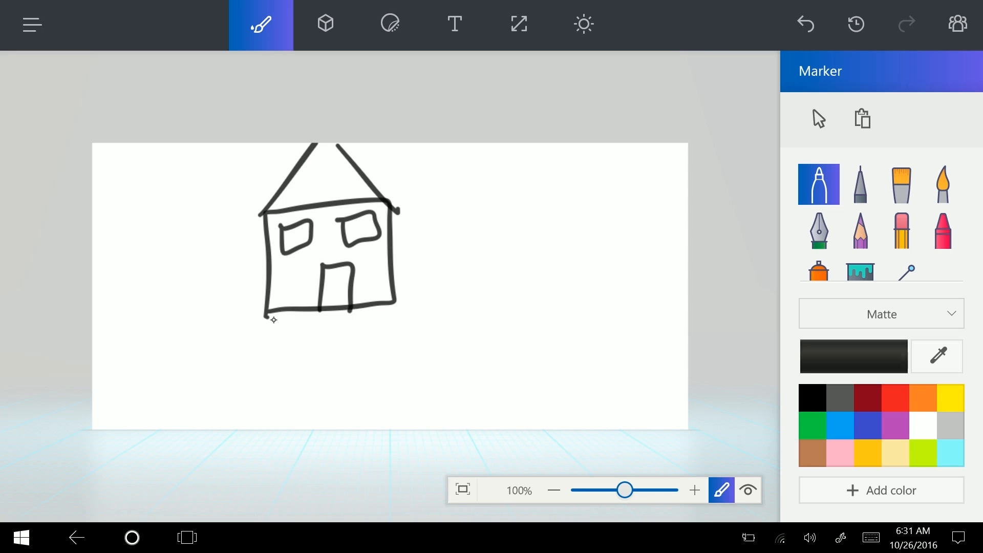
# Draw the ground line on both sides of the house and a tree with trunk, branch and canopy
pyautogui.moveTo(260, 310); pyautogui.dragTo(93, 360)
pyautogui.moveTo(400, 303); pyautogui.dragTo(688, 293)
pyautogui.moveTo(559, 280)
pyautogui.mouseDown()
pyautogui.moveTo(536, 223)
pyautogui.moveTo(606, 224)
pyautogui.mouseUp()
pyautogui.moveTo(535, 225)
pyautogui.mouseDown()
pyautogui.moveTo(514, 167)
pyautogui.moveTo(577, 178)
pyautogui.mouseUp()
pyautogui.moveTo(577, 178); pyautogui.dragTo(606, 224)
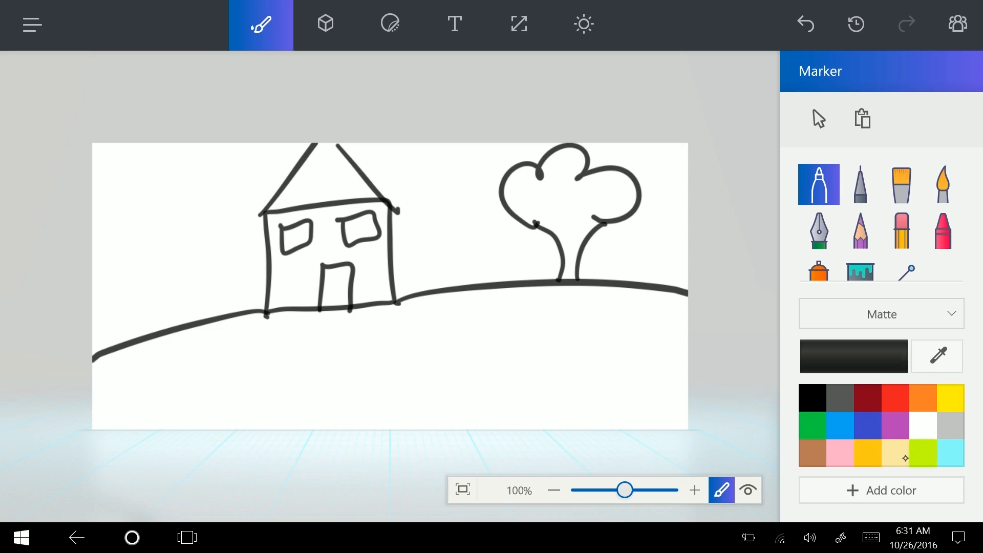
# Oil-brush the tree canopy green and the trunk dark red
pyautogui.click(812, 426)
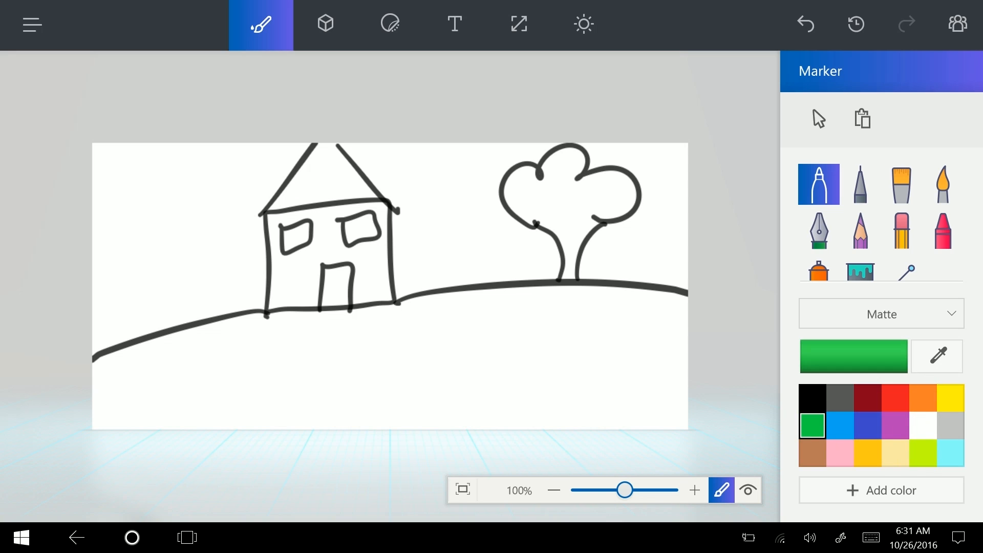
pyautogui.click(902, 184)
pyautogui.moveTo(528, 190)
pyautogui.mouseDown()
pyautogui.moveTo(535, 221)
pyautogui.moveTo(507, 174)
pyautogui.moveTo(528, 219)
pyautogui.moveTo(520, 166)
pyautogui.moveTo(535, 169)
pyautogui.moveTo(510, 197)
pyautogui.moveTo(514, 215)
pyautogui.moveTo(546, 161)
pyautogui.moveTo(589, 151)
pyautogui.moveTo(571, 182)
pyautogui.moveTo(633, 174)
pyautogui.moveTo(618, 217)
pyautogui.moveTo(525, 228)
pyautogui.moveTo(628, 192)
pyautogui.moveTo(543, 215)
pyautogui.moveTo(569, 164)
pyautogui.moveTo(562, 195)
pyautogui.moveTo(544, 201)
pyautogui.mouseUp()
pyautogui.click(868, 398)
pyautogui.moveTo(558, 234)
pyautogui.mouseDown()
pyautogui.moveTo(563, 282)
pyautogui.moveTo(576, 275)
pyautogui.moveTo(589, 223)
pyautogui.moveTo(565, 233)
pyautogui.mouseUp()
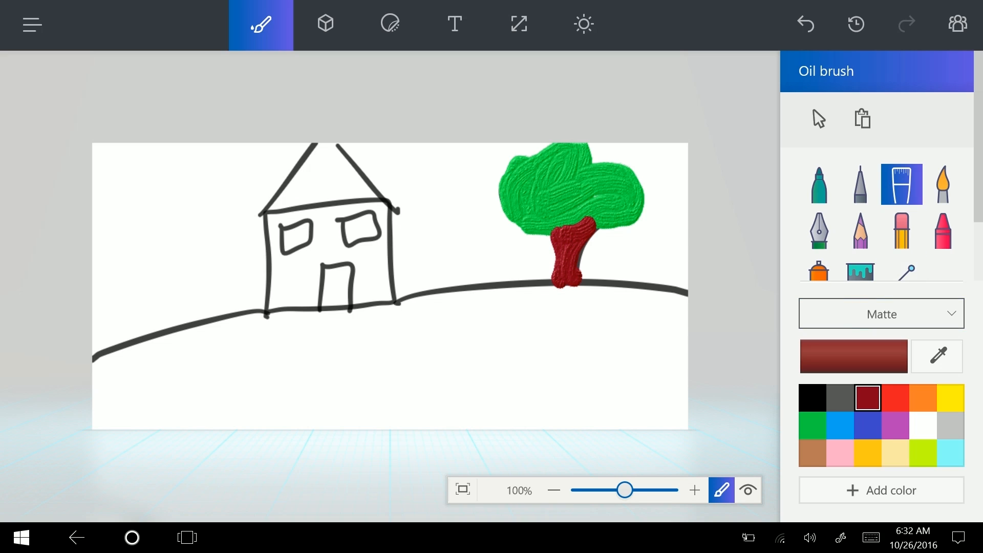
# Set the paint finish to Polished metal and undo the stray brown stroke beside the door
pyautogui.click(927, 314)
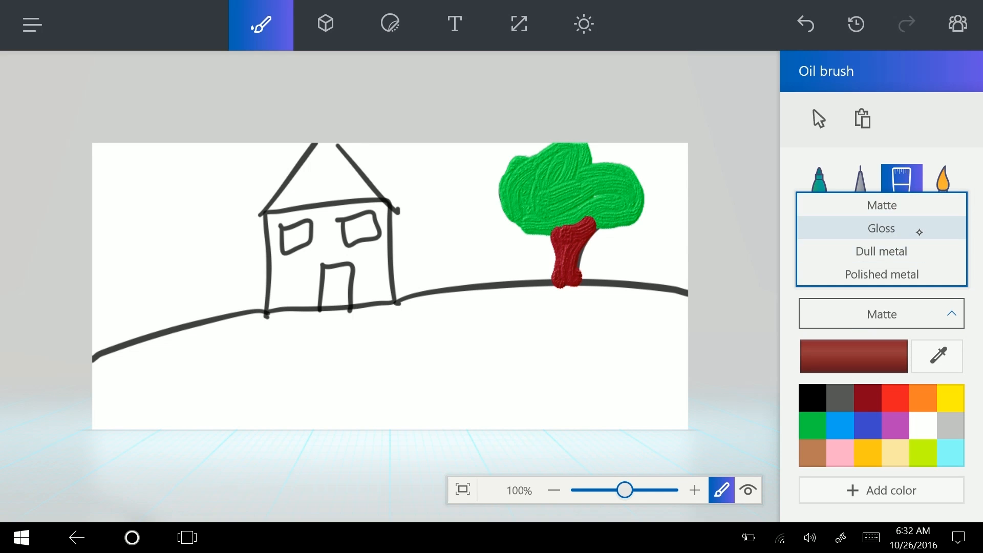
pyautogui.click(923, 274)
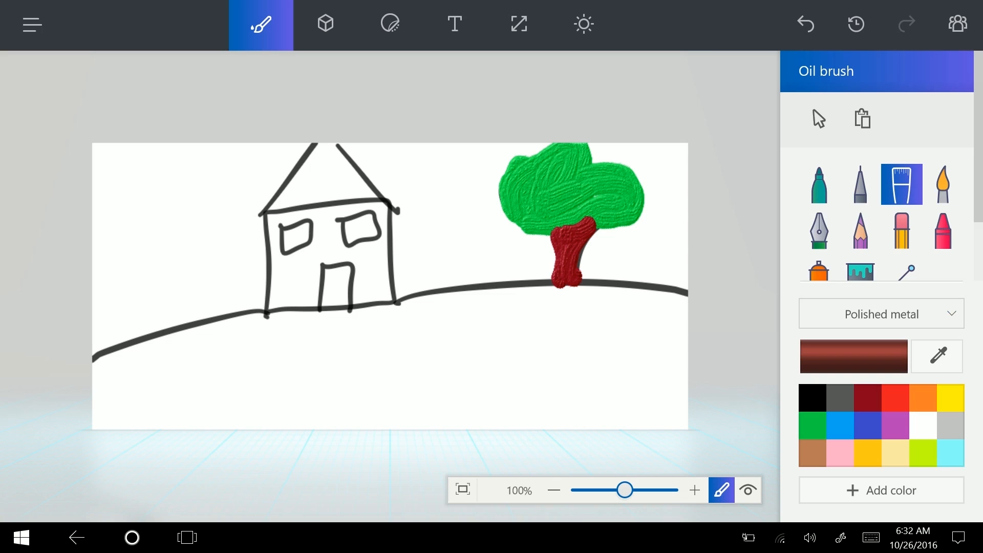
pyautogui.moveTo(306, 277)
pyautogui.mouseDown()
pyautogui.moveTo(304, 300)
pyautogui.moveTo(310, 264)
pyautogui.moveTo(312, 307)
pyautogui.mouseUp()
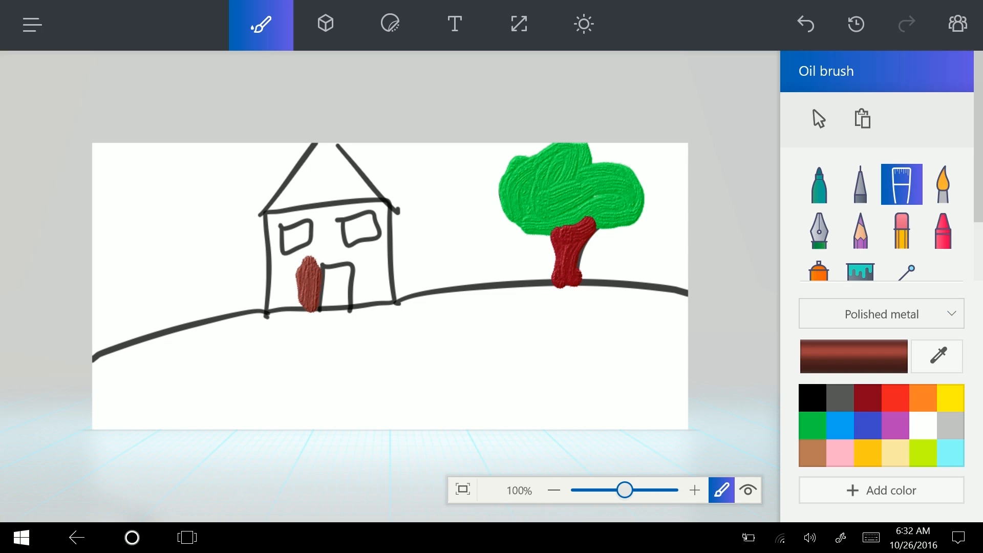
pyautogui.click(806, 24)
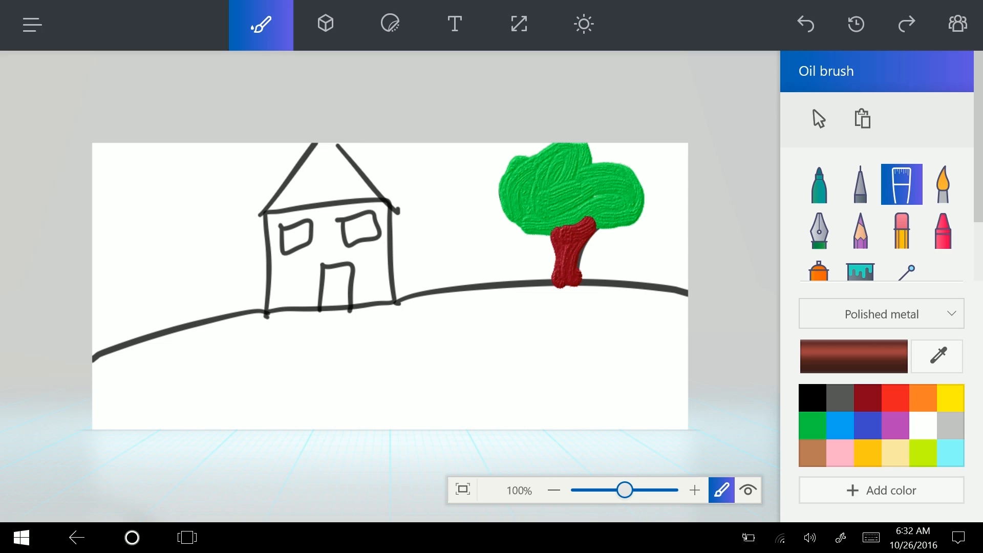
pyautogui.click(856, 23)
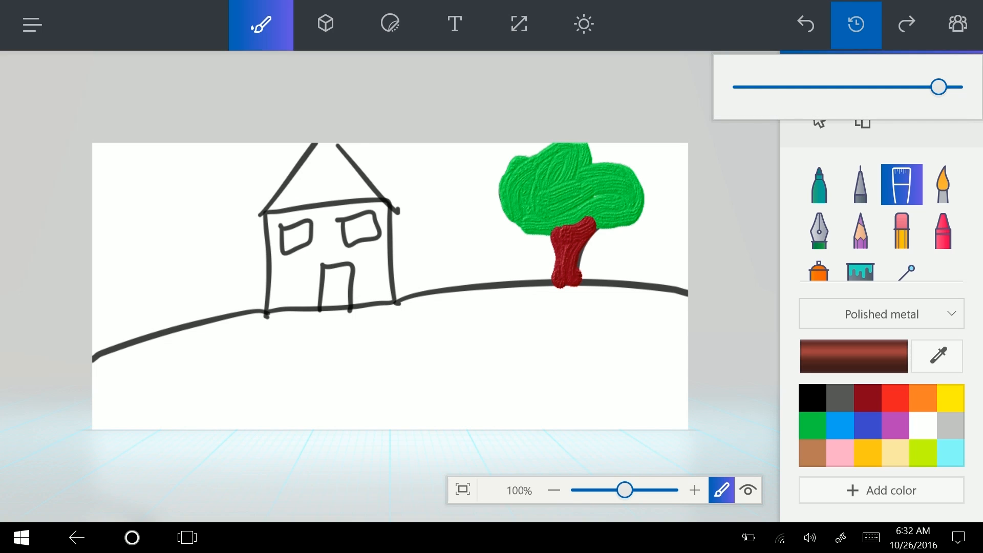
# Slide the history back about two thirds so the painted tree is removed
pyautogui.moveTo(939, 87)
pyautogui.mouseDown()
pyautogui.moveTo(790, 87)
pyautogui.moveTo(884, 87)
pyautogui.moveTo(838, 87)
pyautogui.moveTo(859, 87)
pyautogui.moveTo(848, 87)
pyautogui.mouseUp()
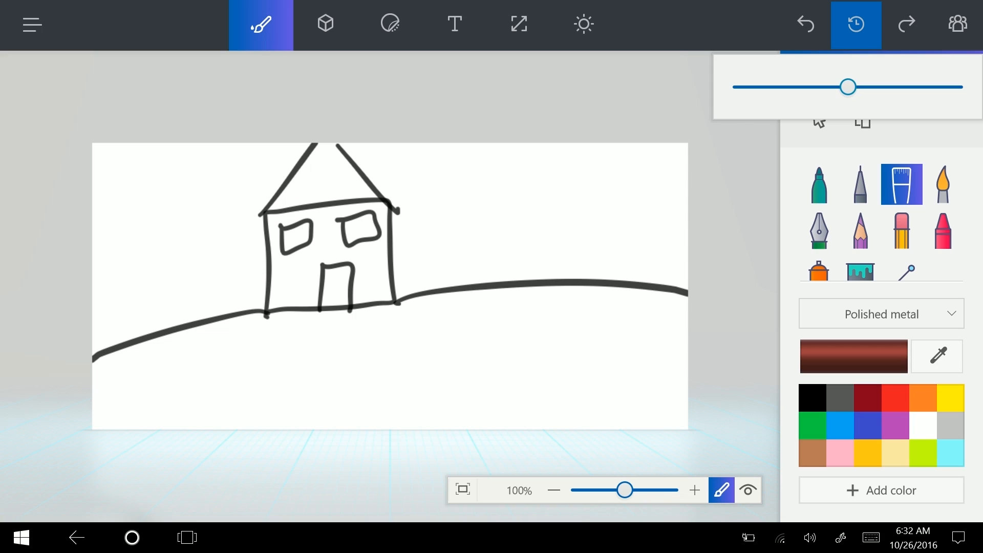
pyautogui.click(856, 24)
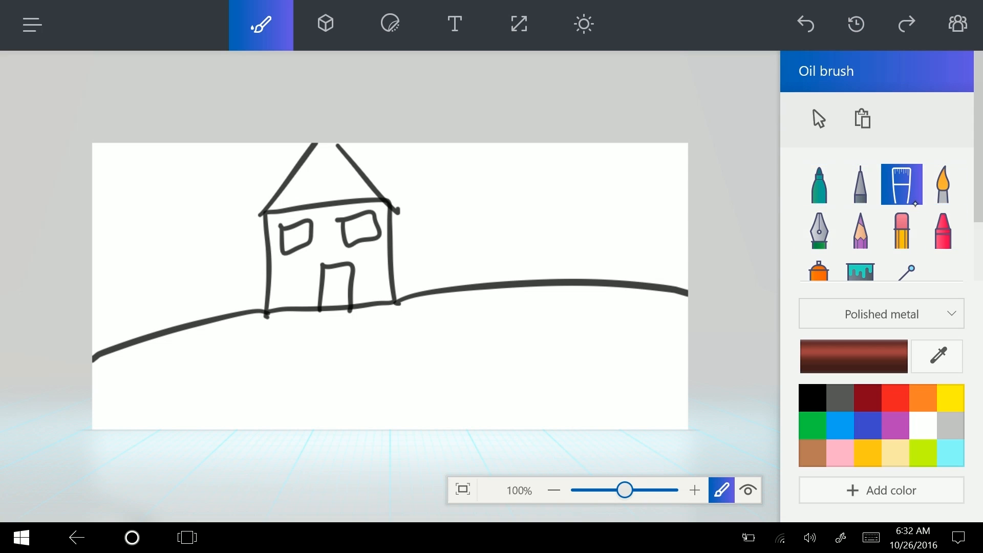
# Try watercolor and calligraphy pen strokes, then erase them along with the lower house
pyautogui.click(820, 185)
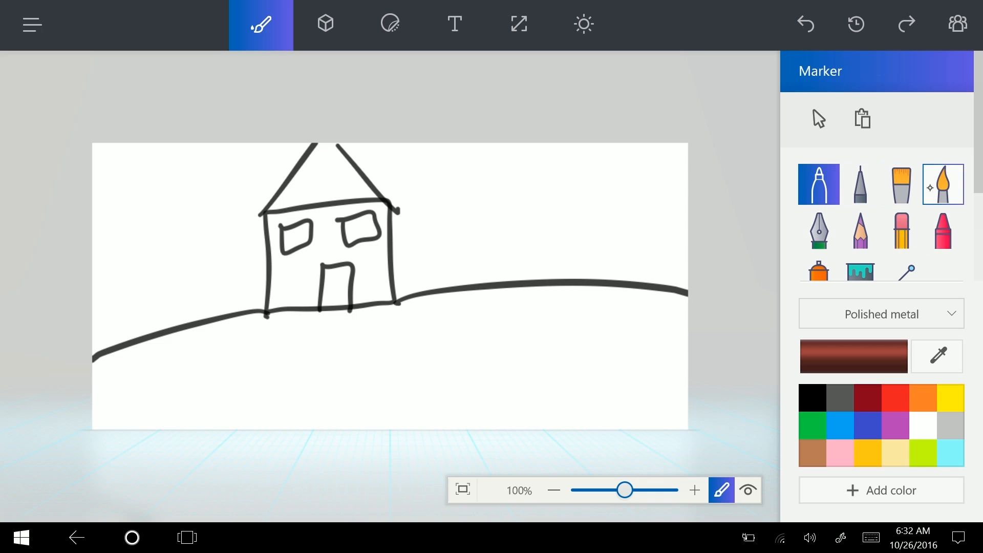
pyautogui.click(943, 184)
pyautogui.click(518, 231)
pyautogui.moveTo(516, 232); pyautogui.dragTo(550, 262)
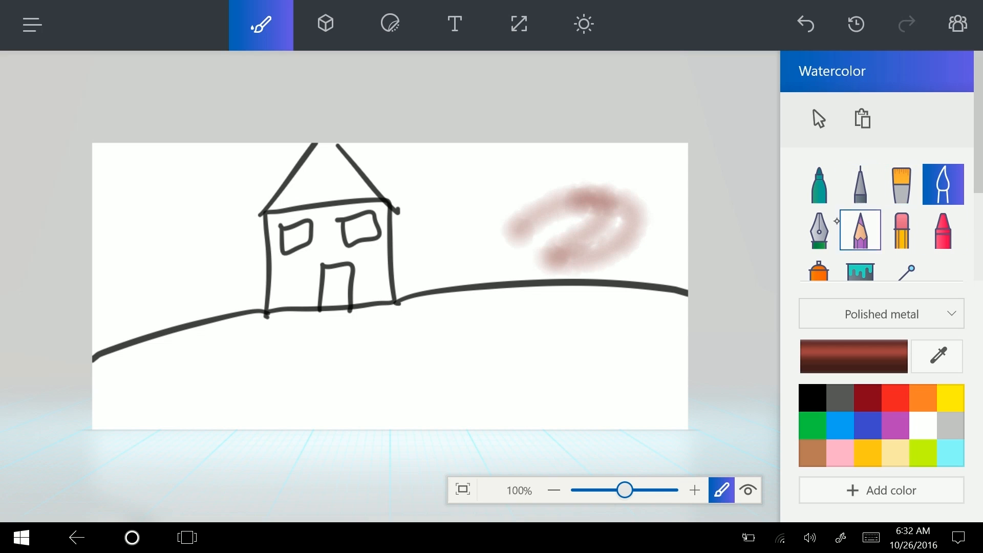
pyautogui.click(820, 231)
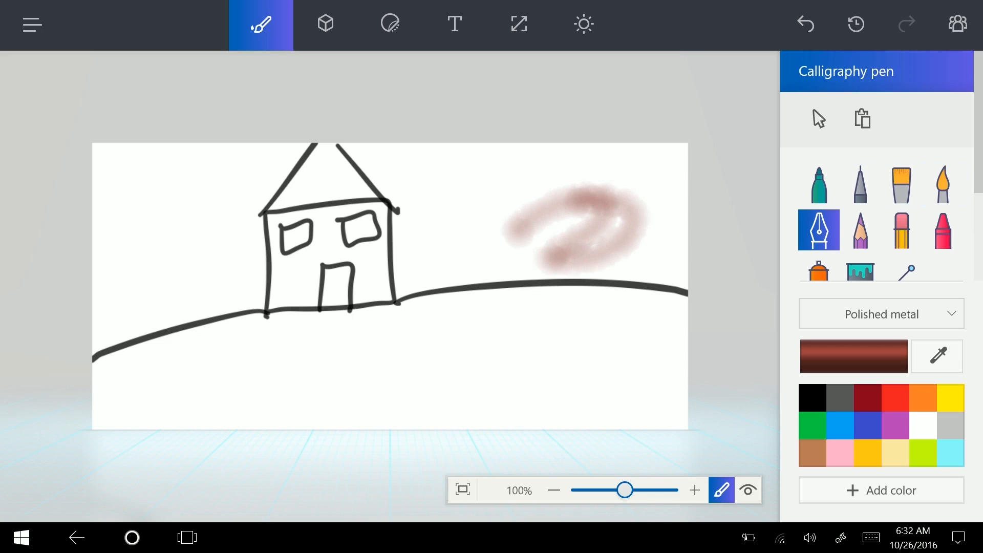
pyautogui.moveTo(454, 253); pyautogui.dragTo(508, 250)
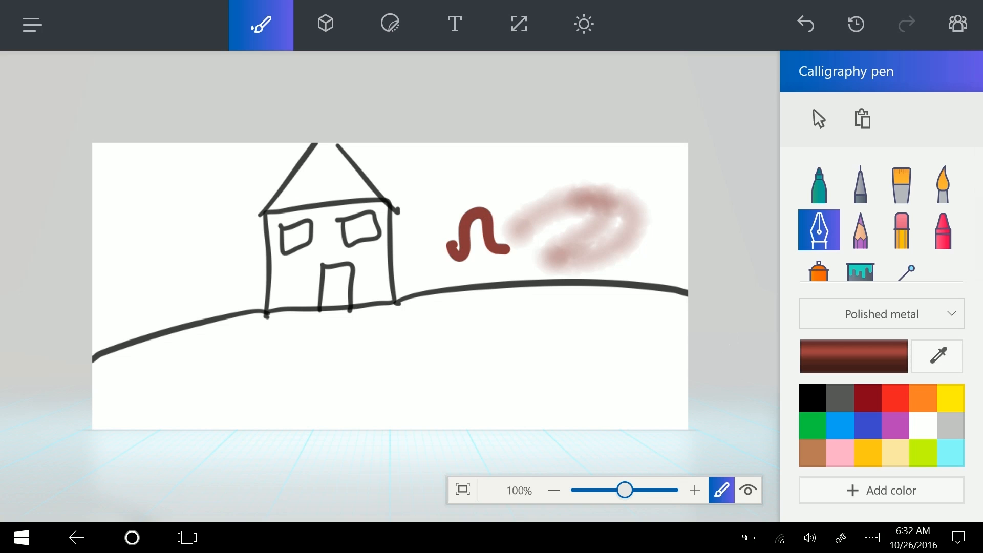
pyautogui.click(861, 231)
pyautogui.click(902, 230)
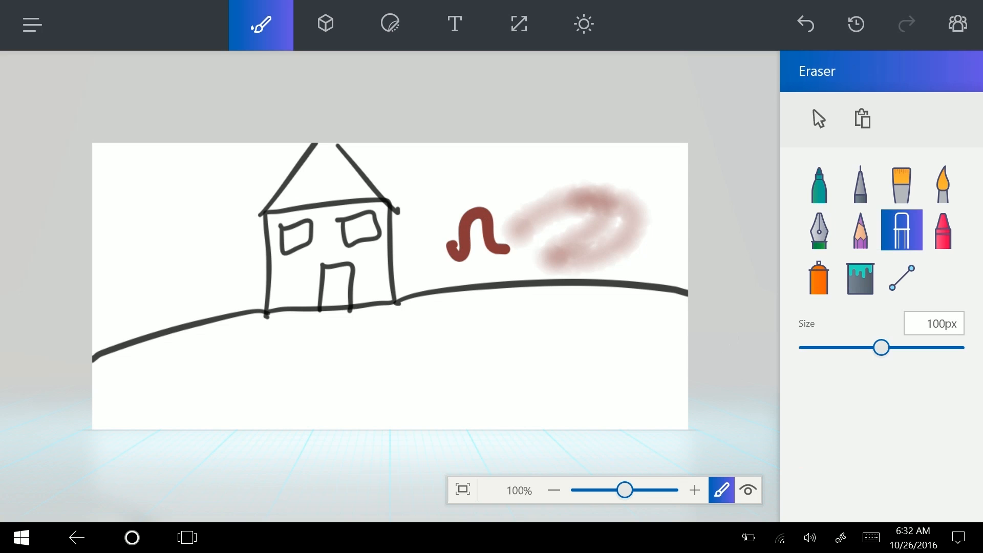
pyautogui.moveTo(523, 249)
pyautogui.mouseDown()
pyautogui.moveTo(637, 220)
pyautogui.moveTo(608, 274)
pyautogui.moveTo(456, 362)
pyautogui.moveTo(524, 162)
pyautogui.moveTo(189, 220)
pyautogui.moveTo(312, 146)
pyautogui.mouseUp()
# Add a crayon squiggle and a spray-can stroke, and fill the background metallic red
pyautogui.click(943, 230)
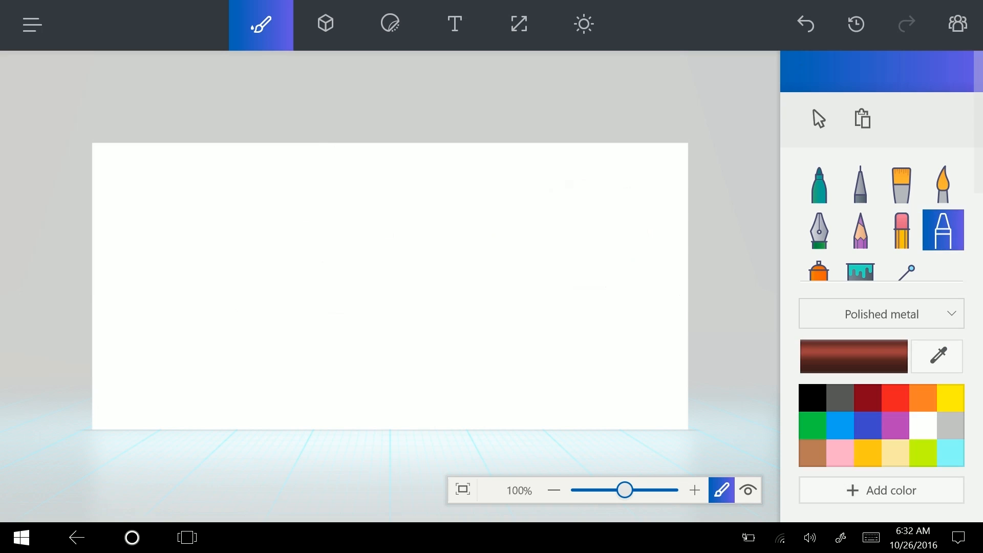
pyautogui.moveTo(362, 313)
pyautogui.mouseDown()
pyautogui.moveTo(568, 334)
pyautogui.moveTo(663, 198)
pyautogui.mouseUp()
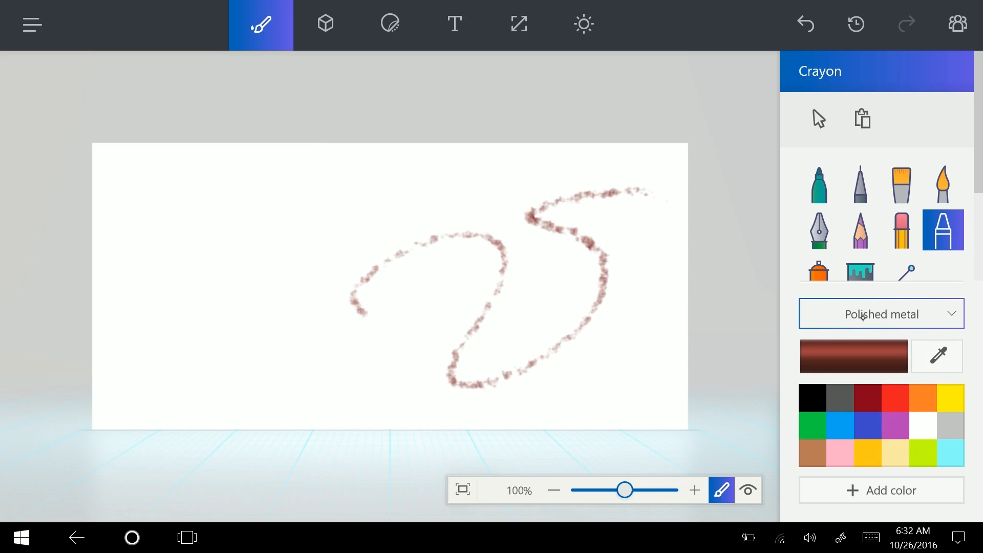
pyautogui.click(820, 267)
pyautogui.moveTo(239, 253)
pyautogui.mouseDown()
pyautogui.moveTo(199, 307)
pyautogui.moveTo(368, 300)
pyautogui.moveTo(492, 325)
pyautogui.mouseUp()
pyautogui.click(860, 268)
pyautogui.click(655, 340)
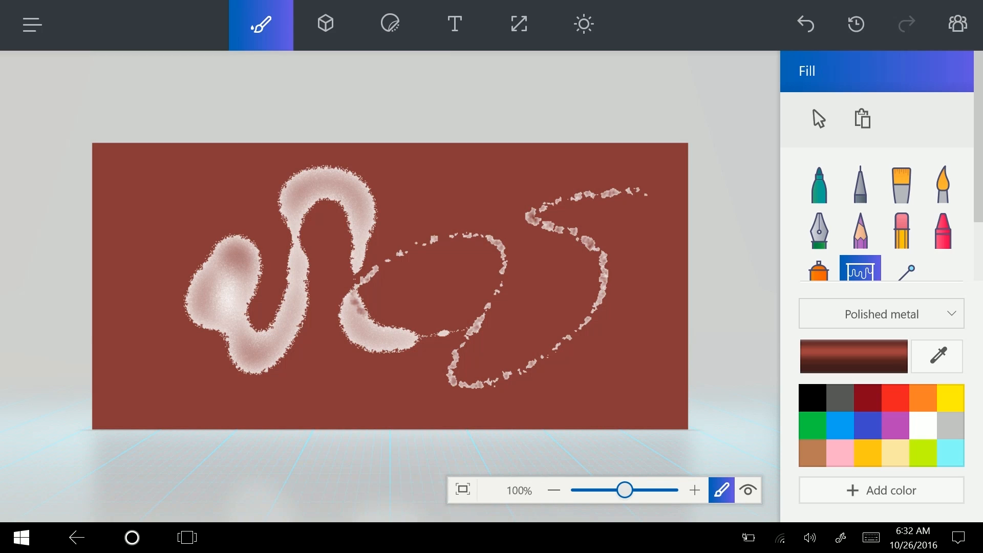
# Rewind history to the blank canvas and set the paint finish back to Matte
pyautogui.click(856, 23)
pyautogui.moveTo(953, 88); pyautogui.dragTo(741, 87)
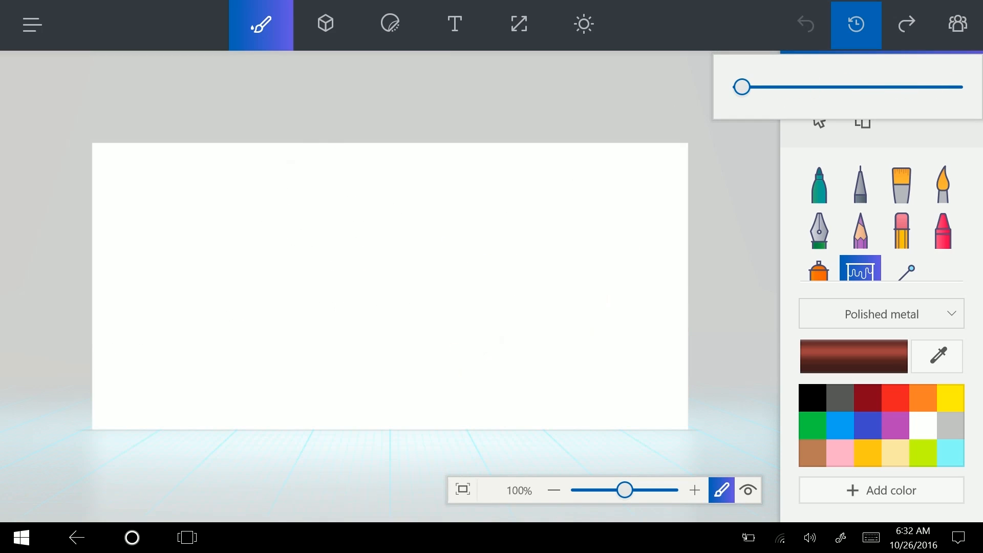
pyautogui.click(924, 304)
pyautogui.click(924, 310)
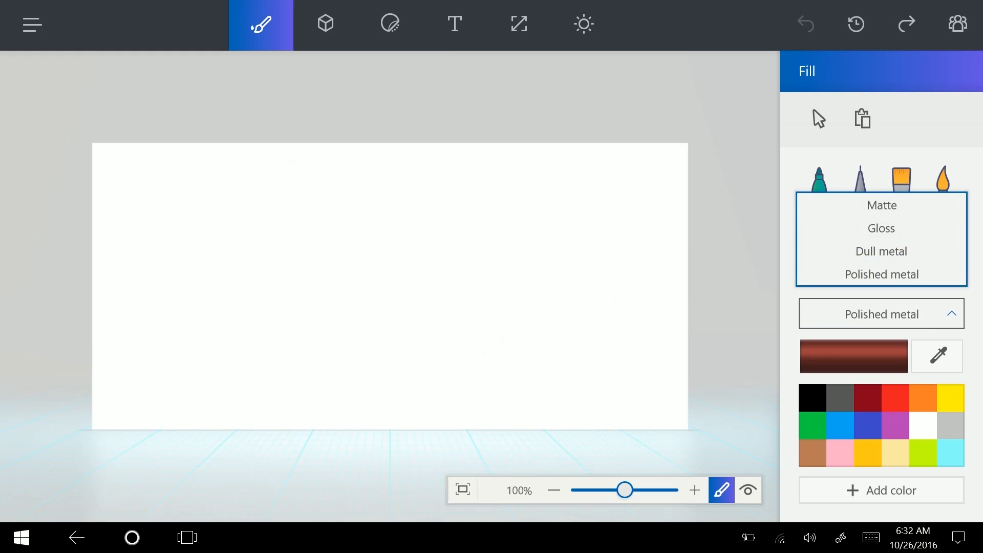
pyautogui.click(881, 205)
# Add a blue Sphere from the 3D objects list near the canvas centre
pyautogui.click(325, 23)
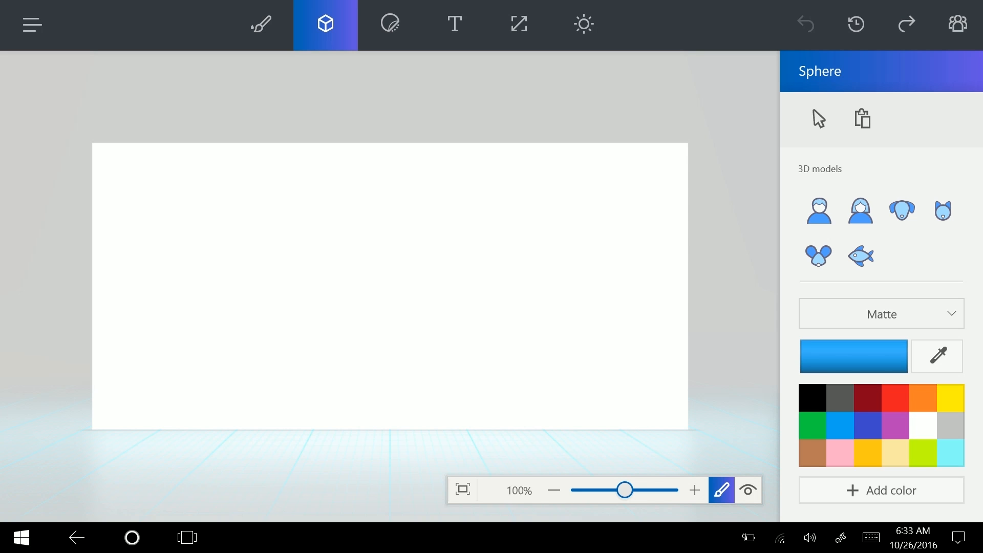
pyautogui.scroll(-3, 919, 177)
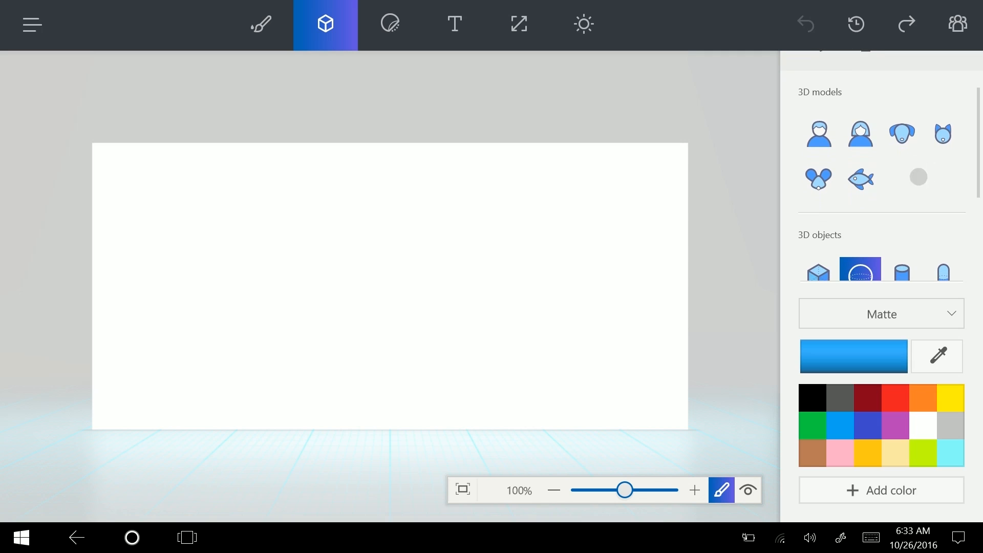
pyautogui.scroll(2, 921, 153)
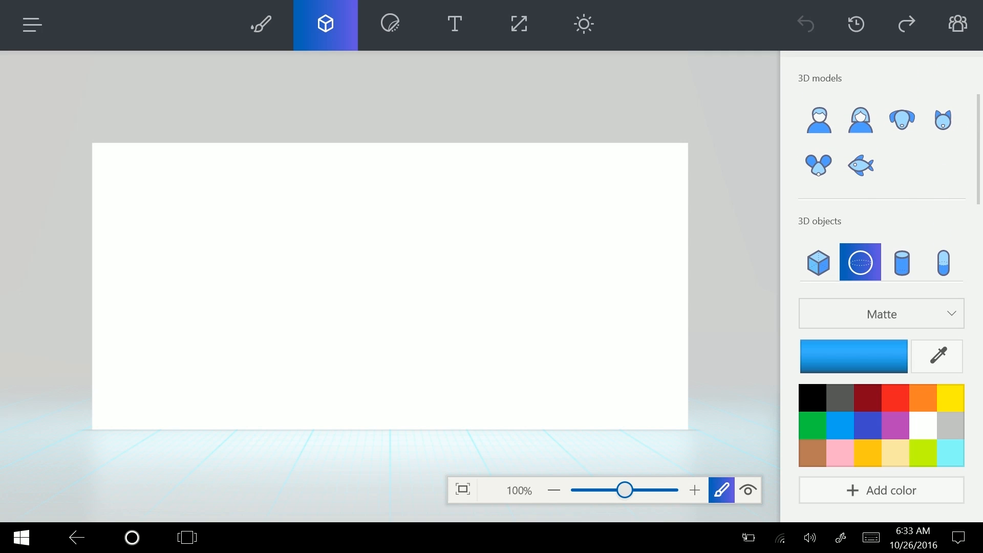
pyautogui.scroll(-2, 937, 110)
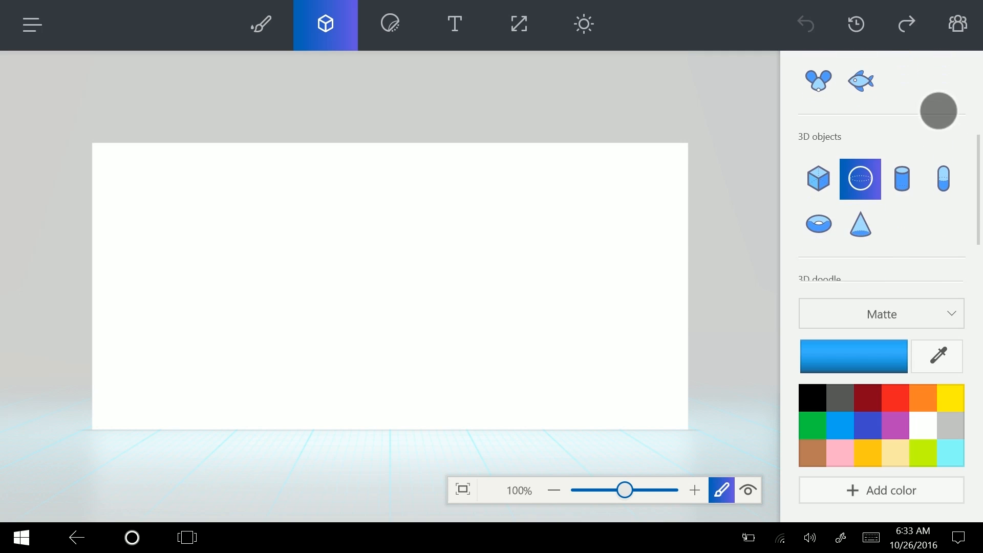
pyautogui.scroll(-2, 882, 180)
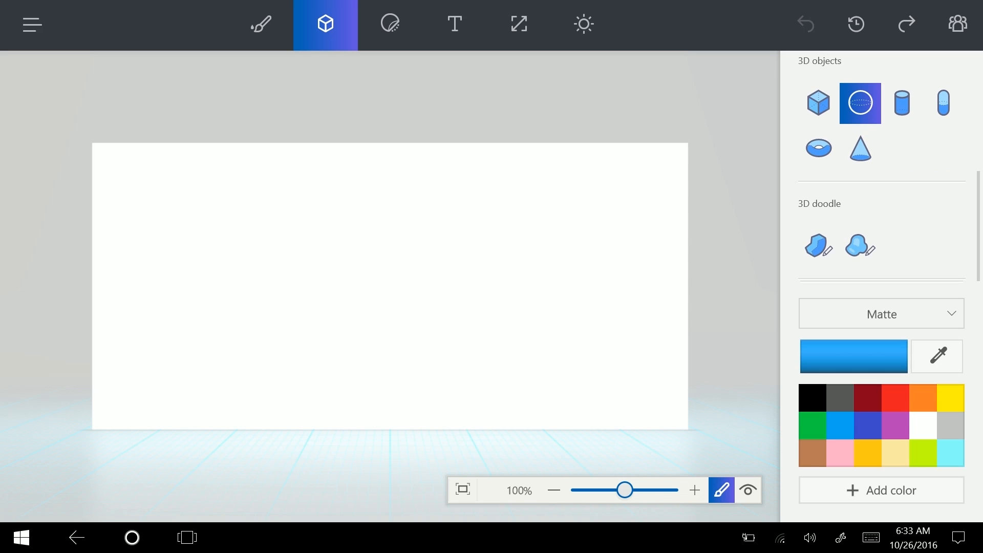
pyautogui.scroll(2, 925, 224)
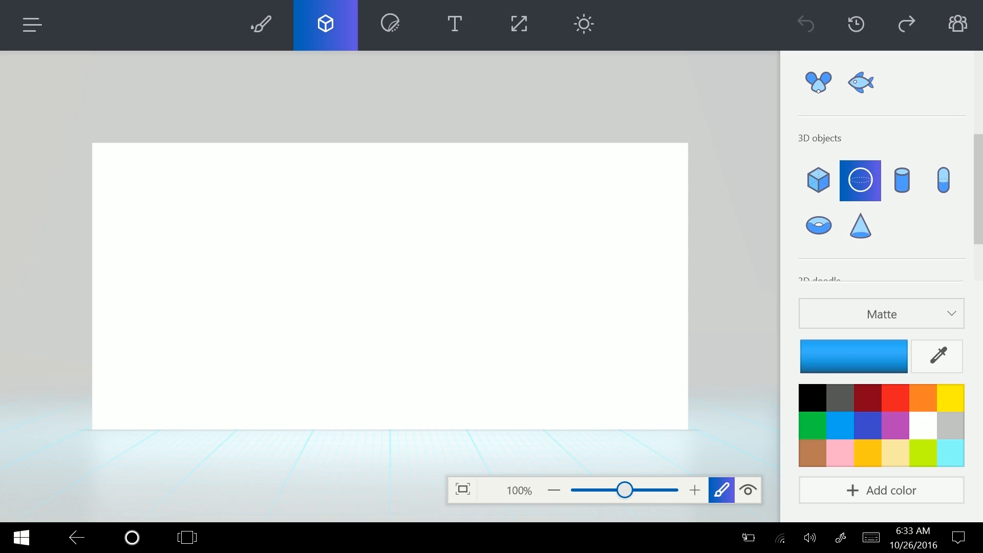
pyautogui.moveTo(327, 207); pyautogui.dragTo(440, 318)
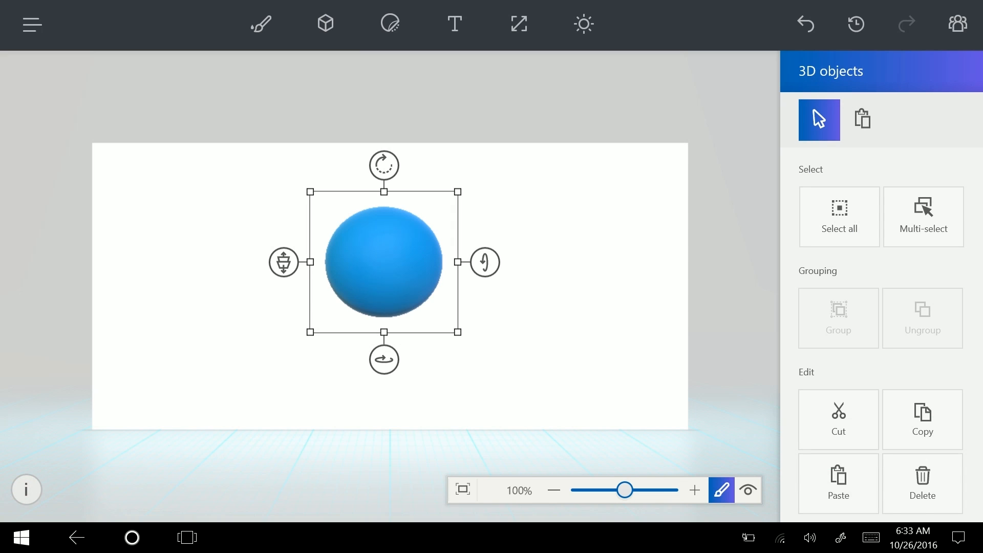
# Adjust the sphere's depth and move it up and right, then orbit it in View 3D
pyautogui.click(283, 262)
pyautogui.moveTo(447, 251); pyautogui.dragTo(464, 282)
pyautogui.moveTo(379, 291); pyautogui.dragTo(463, 358)
pyautogui.moveTo(446, 341); pyautogui.dragTo(392, 246)
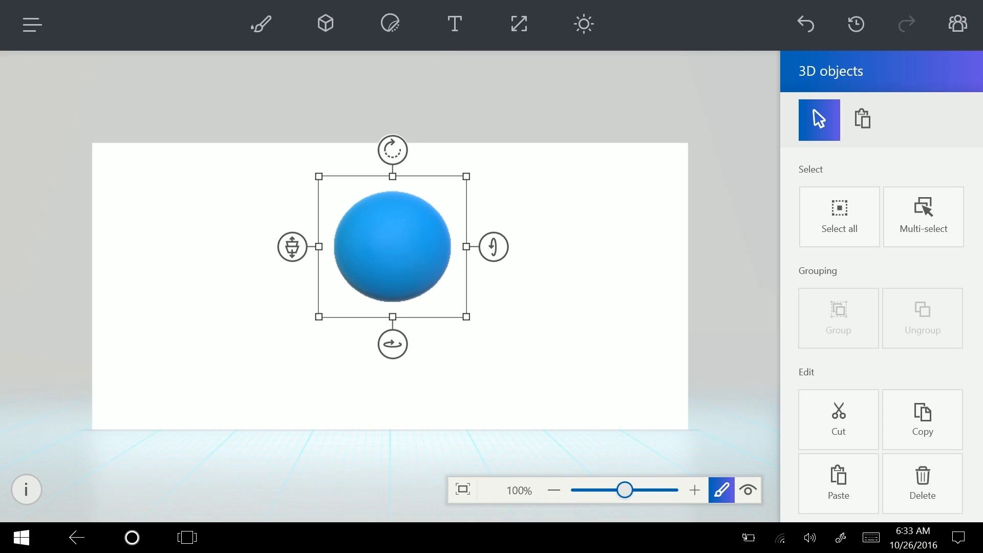
pyautogui.click(638, 357)
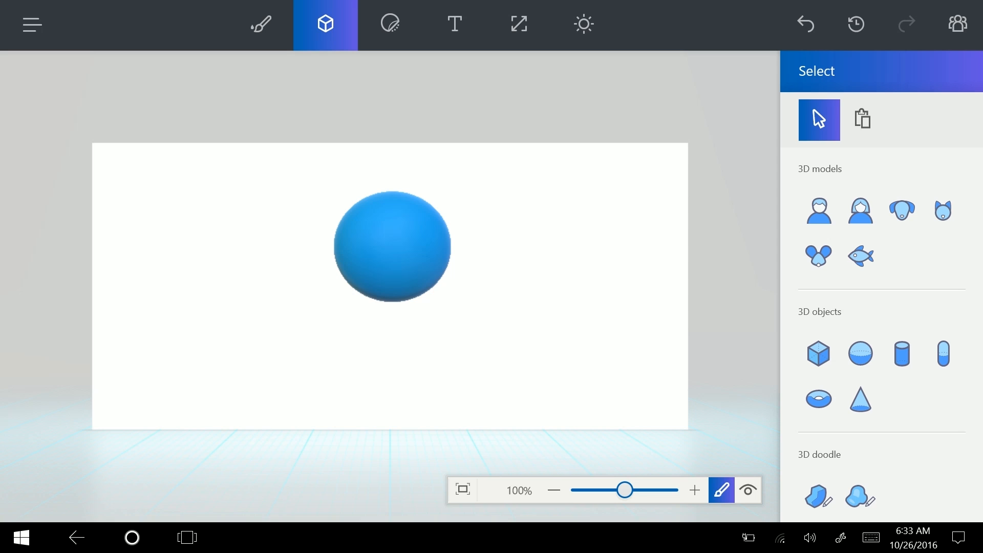
pyautogui.click(747, 491)
pyautogui.moveTo(425, 379)
pyautogui.mouseDown()
pyautogui.moveTo(786, 344)
pyautogui.moveTo(720, 344)
pyautogui.moveTo(794, 356)
pyautogui.moveTo(581, 384)
pyautogui.moveTo(330, 373)
pyautogui.moveTo(451, 333)
pyautogui.moveTo(365, 298)
pyautogui.moveTo(408, 323)
pyautogui.mouseUp()
# Oil-brush two red eyes and a smile onto the blue sphere
pyautogui.click(722, 490)
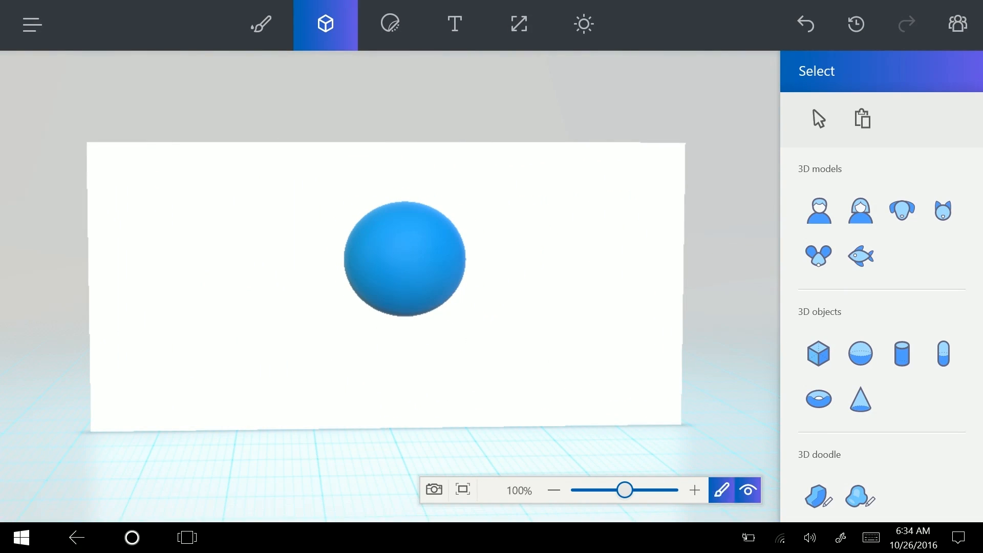
pyautogui.click(261, 23)
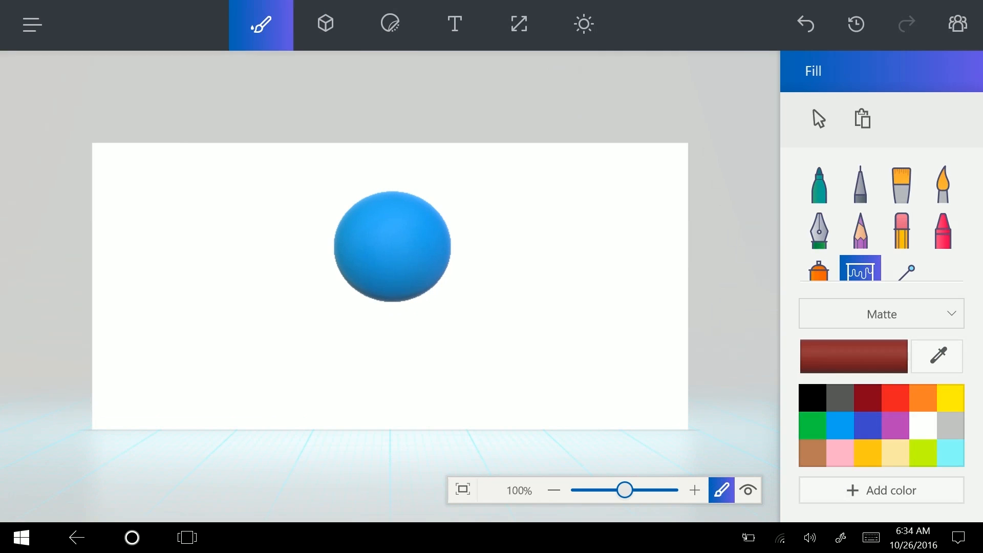
pyautogui.click(902, 185)
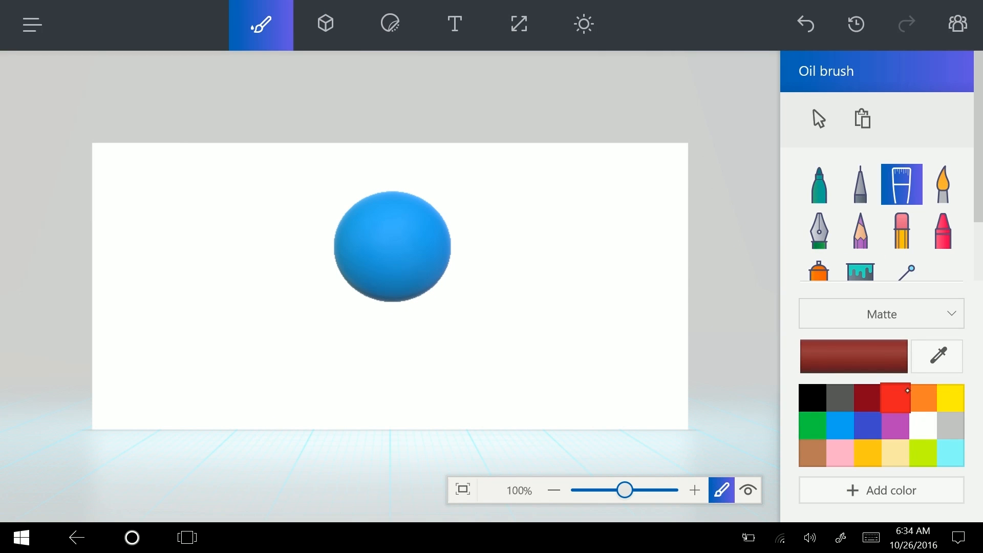
pyautogui.click(904, 391)
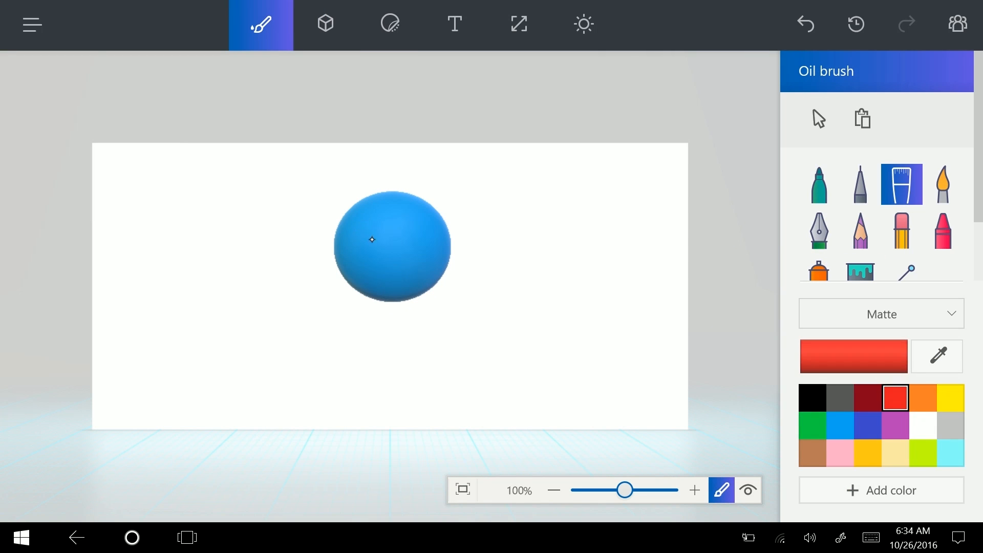
pyautogui.moveTo(369, 225)
pyautogui.mouseDown()
pyautogui.moveTo(371, 237)
pyautogui.moveTo(409, 235)
pyautogui.moveTo(371, 266)
pyautogui.moveTo(419, 259)
pyautogui.mouseUp()
# Orbit and zoom the 3D view to inspect the painted smiley face
pyautogui.click(747, 490)
pyautogui.moveTo(589, 435); pyautogui.dragTo(671, 448)
pyautogui.moveTo(671, 328); pyautogui.dragTo(538, 322)
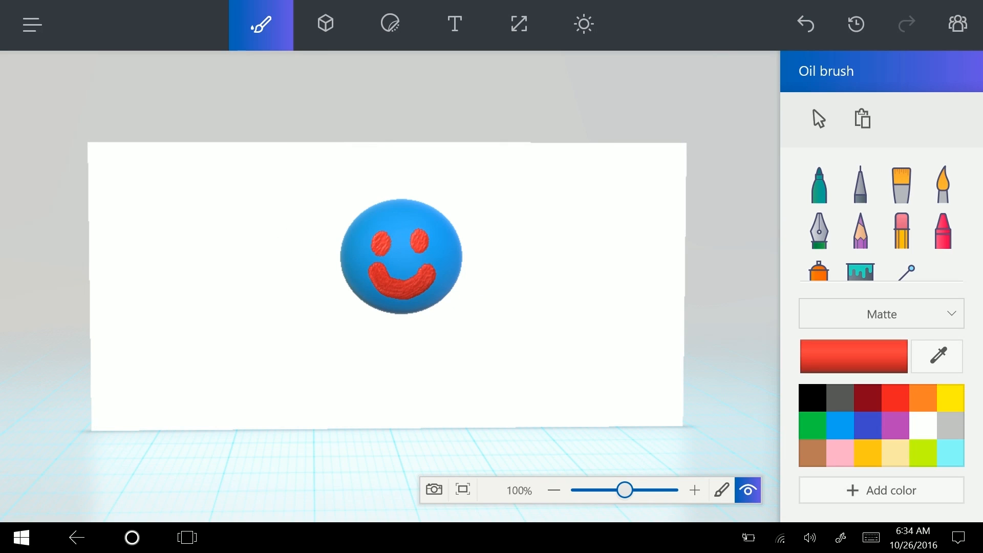
pyautogui.scroll(10, 419, 310)
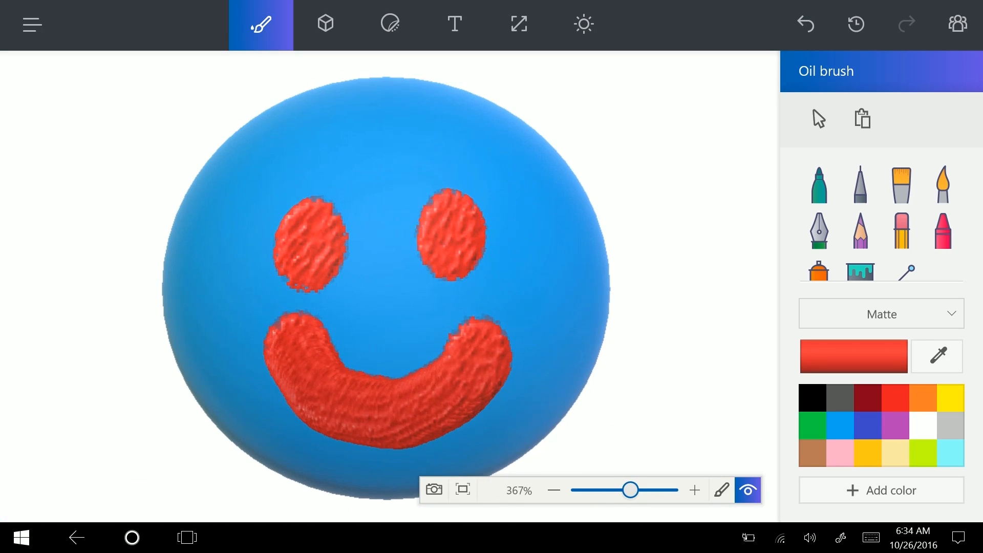
pyautogui.scroll(-10, 521, 267)
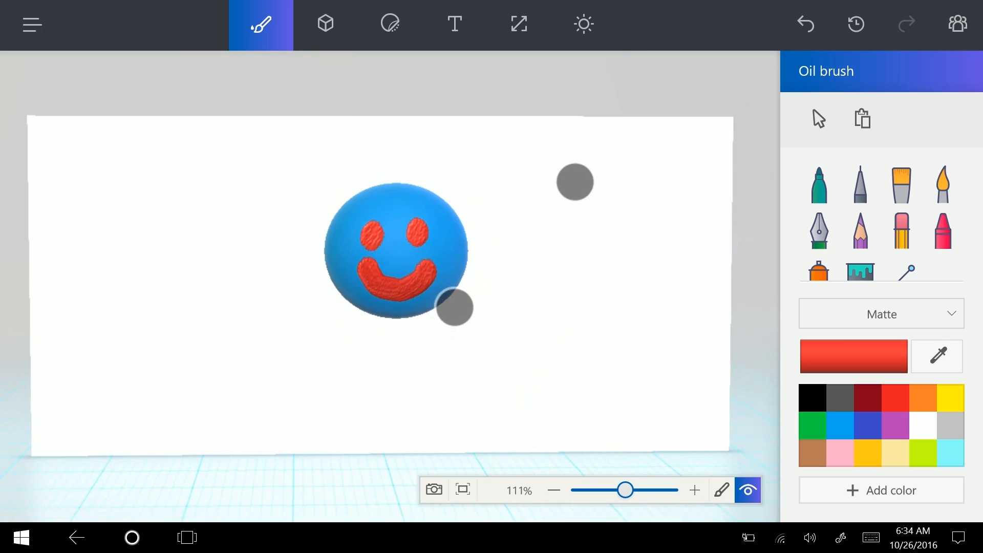
# Add a Cylinder below the sphere, matching its depth and moving it up to meet the sphere
pyautogui.click(326, 24)
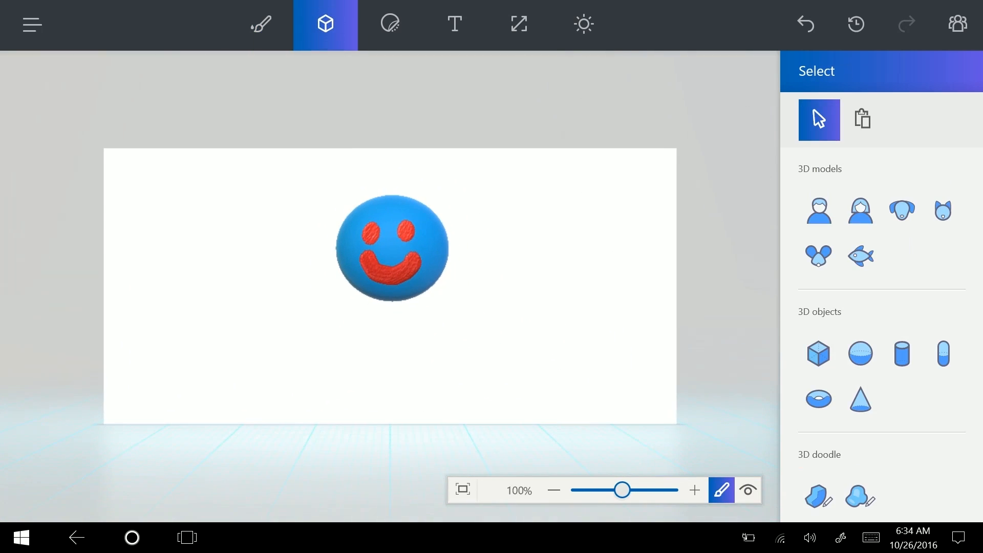
pyautogui.click(903, 354)
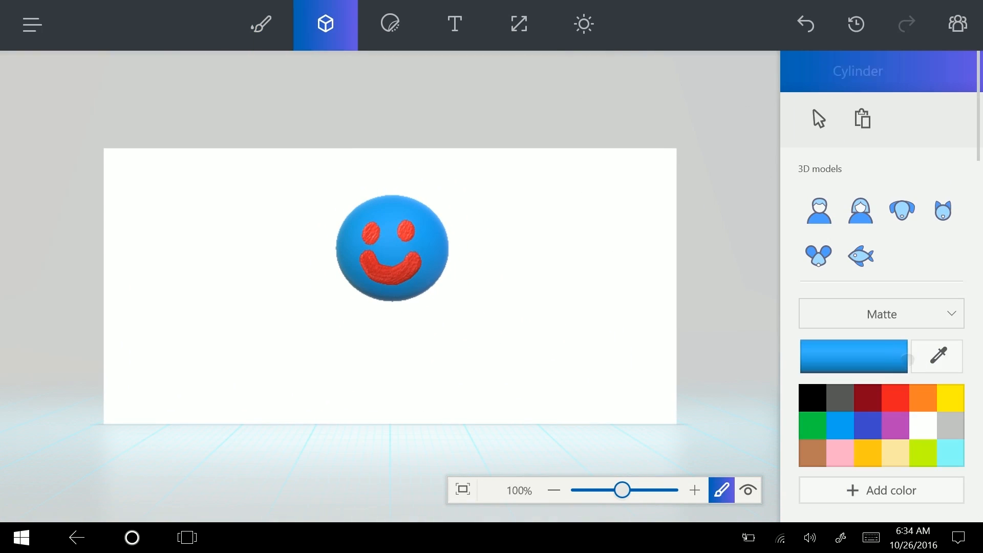
pyautogui.moveTo(370, 298); pyautogui.dragTo(418, 399)
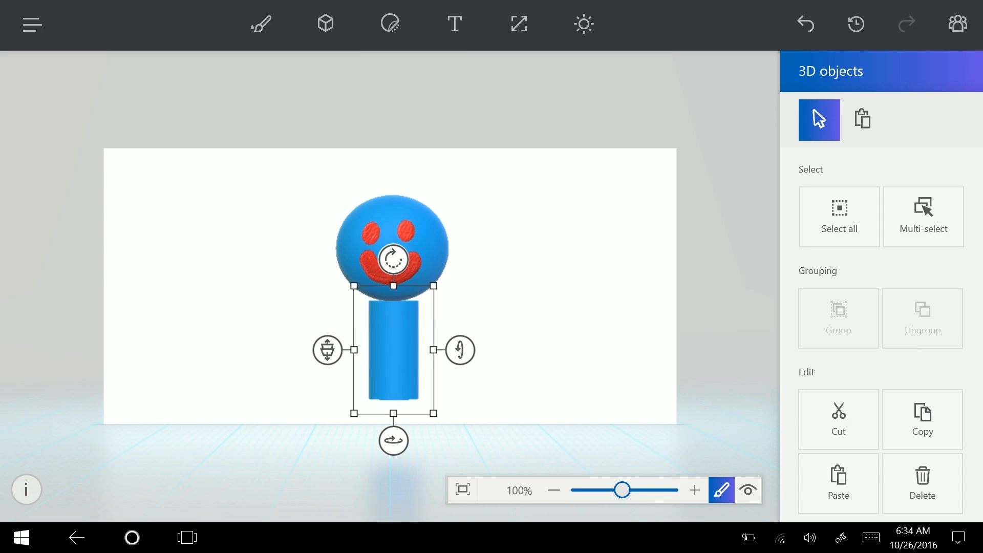
pyautogui.moveTo(327, 349)
pyautogui.mouseDown()
pyautogui.moveTo(327, 320)
pyautogui.moveTo(328, 378)
pyautogui.moveTo(327, 356)
pyautogui.mouseUp()
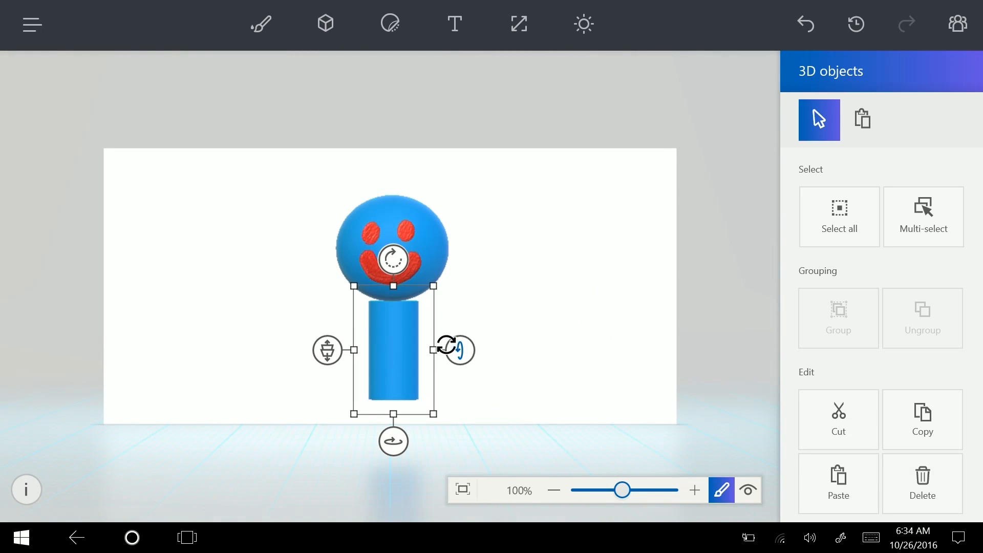
pyautogui.moveTo(393, 356); pyautogui.dragTo(393, 343)
pyautogui.moveTo(323, 339)
pyautogui.mouseDown()
pyautogui.moveTo(325, 351)
pyautogui.moveTo(327, 321)
pyautogui.mouseUp()
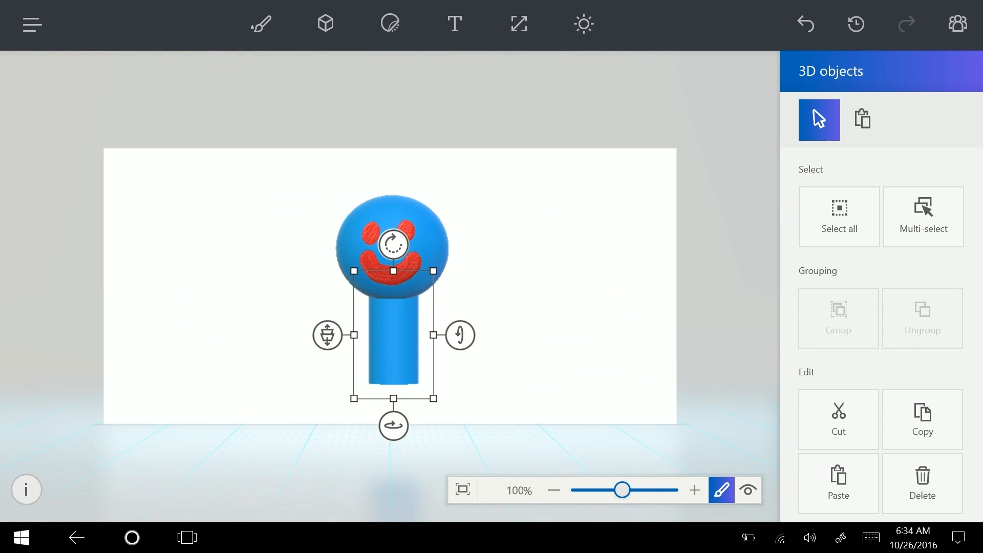
# Oil-brush the cylinder's left side, bottom and right side yellow
pyautogui.click(261, 24)
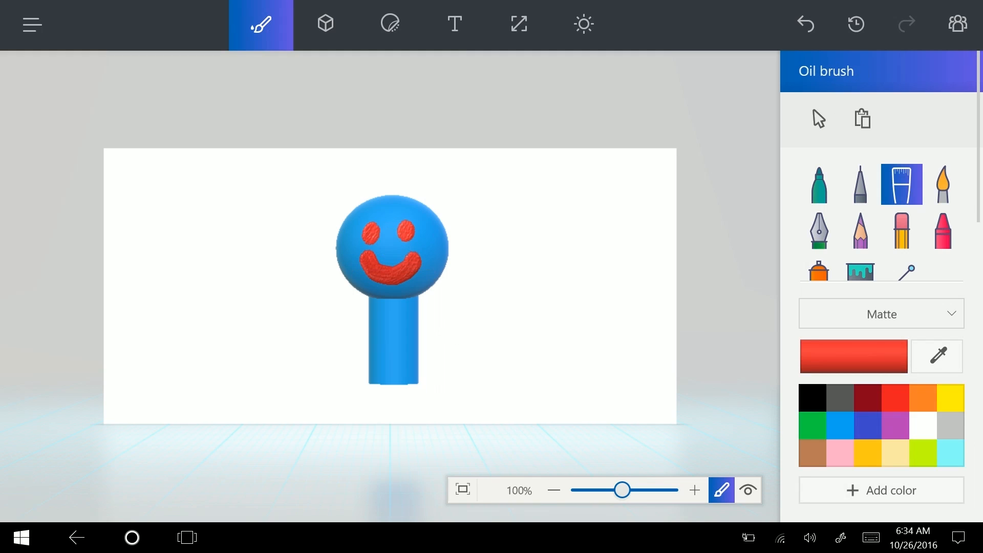
pyautogui.click(950, 398)
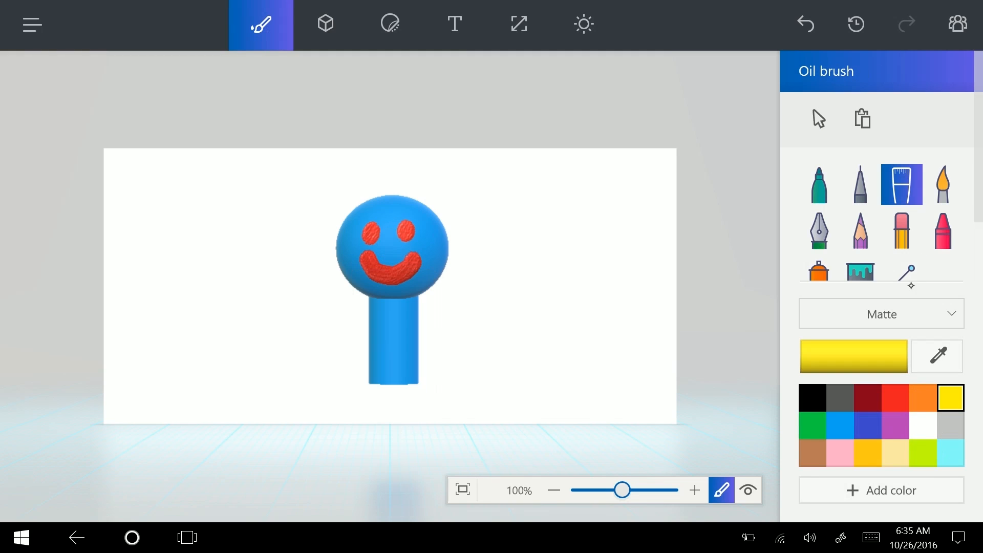
pyautogui.moveTo(380, 333)
pyautogui.mouseDown()
pyautogui.moveTo(376, 306)
pyautogui.moveTo(412, 314)
pyautogui.moveTo(411, 368)
pyautogui.moveTo(377, 371)
pyautogui.moveTo(381, 353)
pyautogui.moveTo(371, 365)
pyautogui.moveTo(410, 341)
pyautogui.mouseUp()
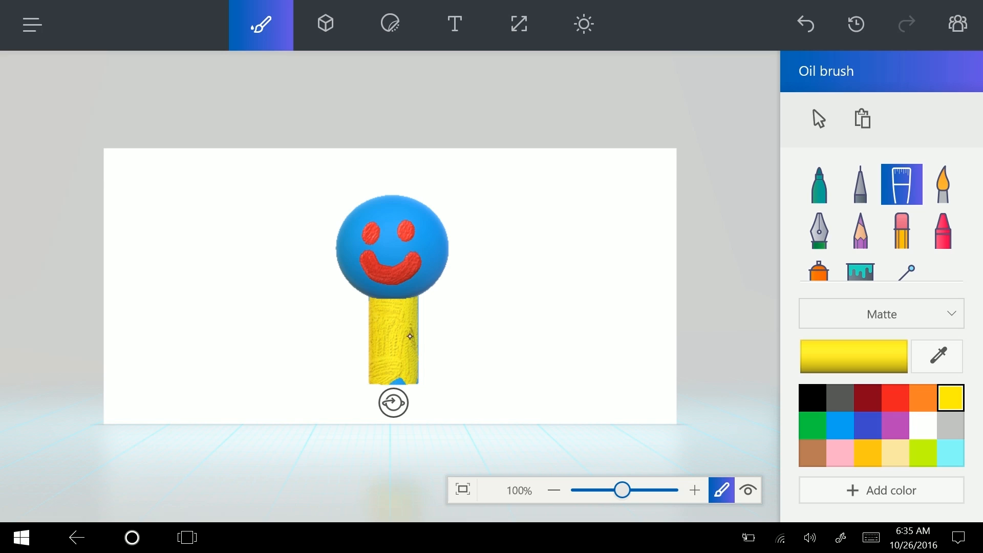
pyautogui.moveTo(389, 377); pyautogui.dragTo(398, 379)
pyautogui.moveTo(410, 325); pyautogui.dragTo(405, 380)
pyautogui.click(860, 270)
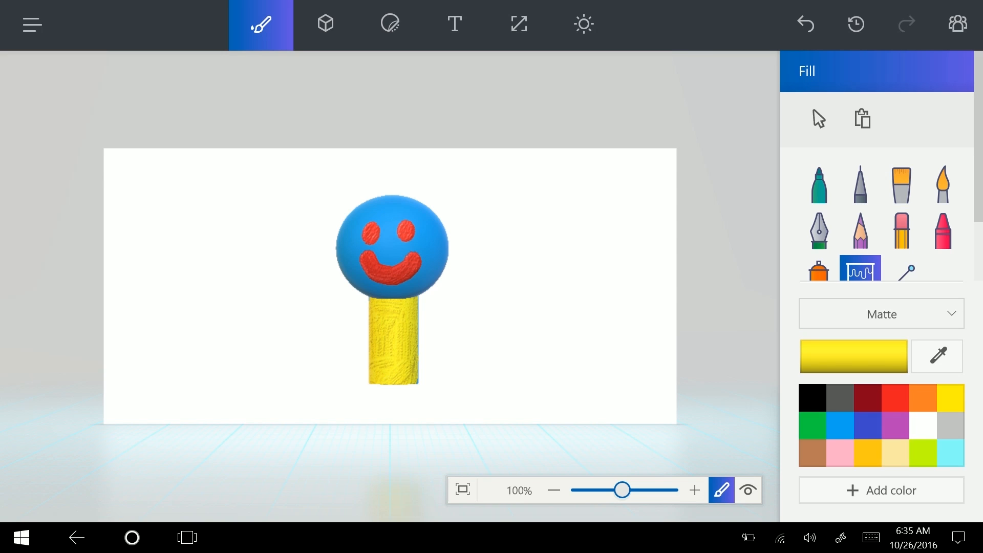
# Fill the canvas background with black
pyautogui.click(868, 398)
pyautogui.click(813, 398)
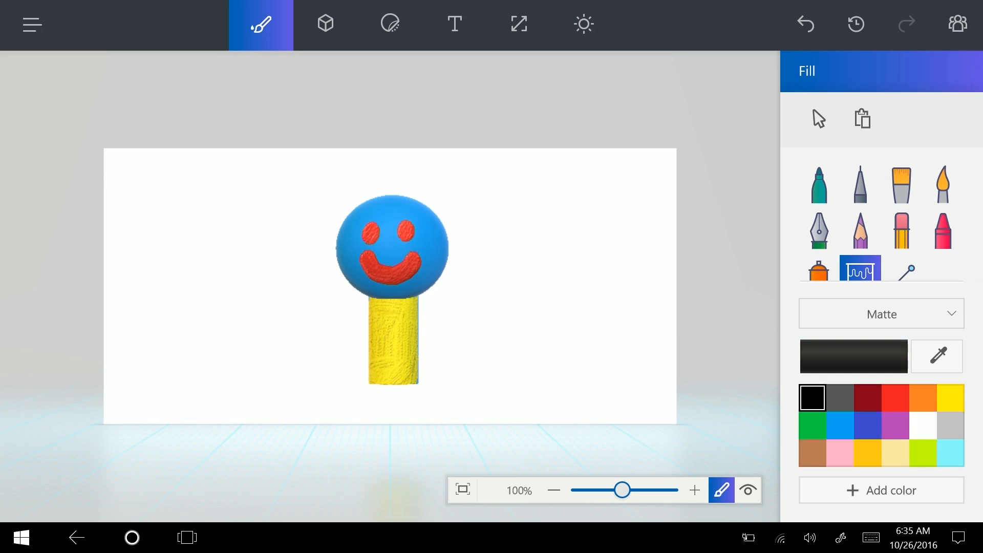
pyautogui.click(578, 325)
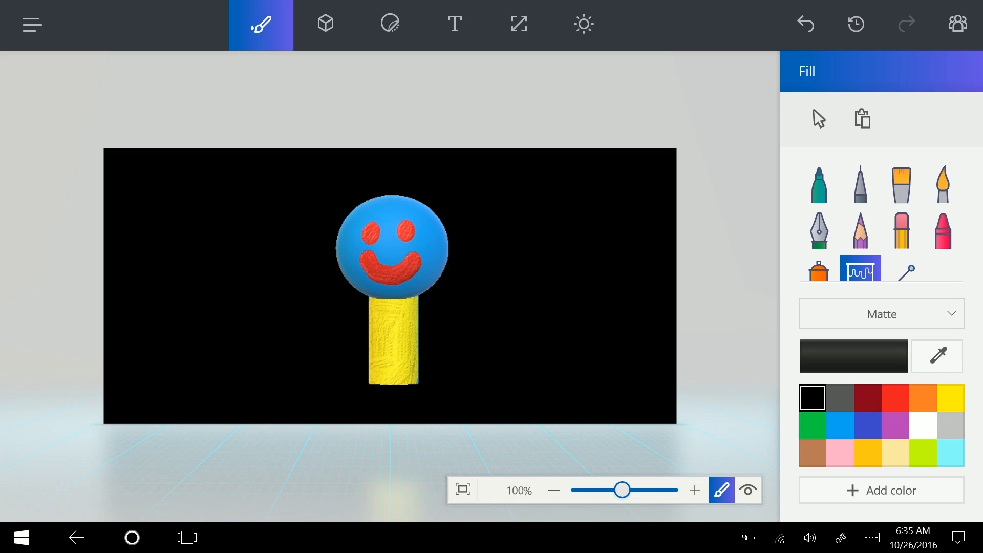
# Fill the smiley sphere and the cylinder with orange
pyautogui.click(325, 23)
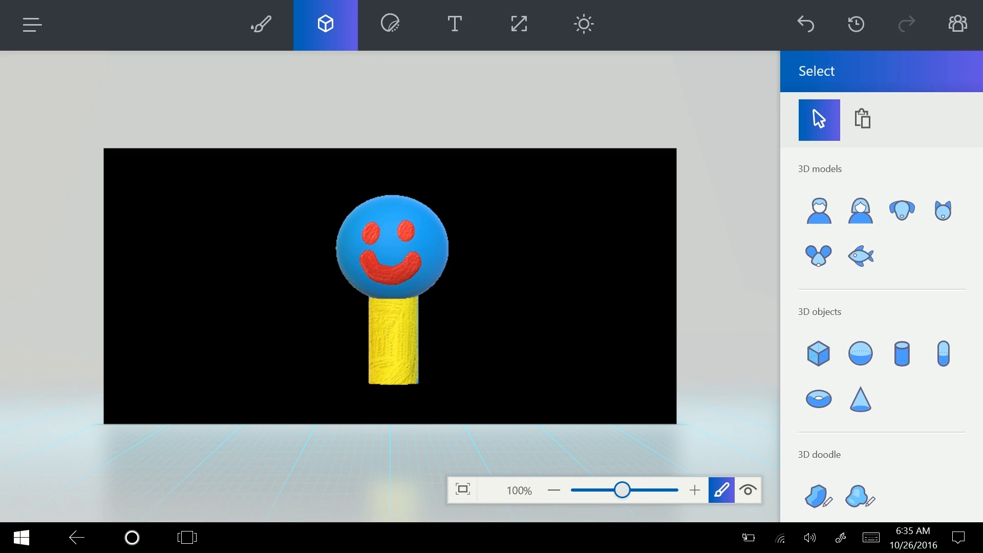
pyautogui.click(261, 23)
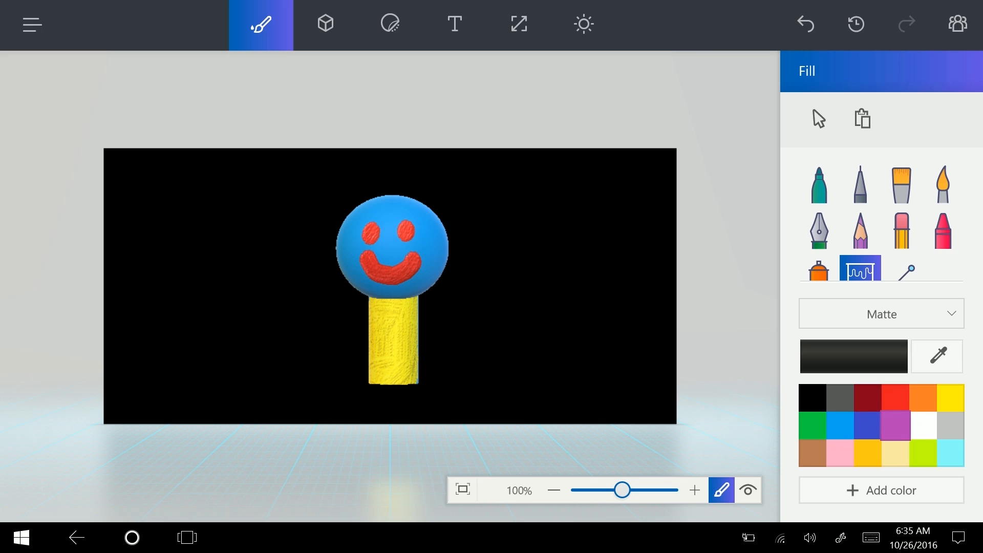
pyautogui.click(917, 402)
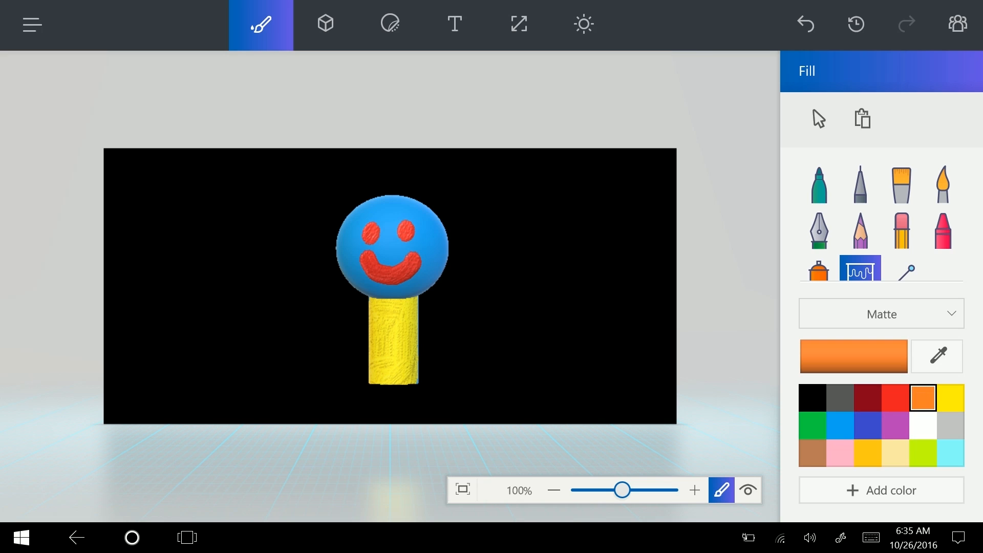
pyautogui.click(371, 209)
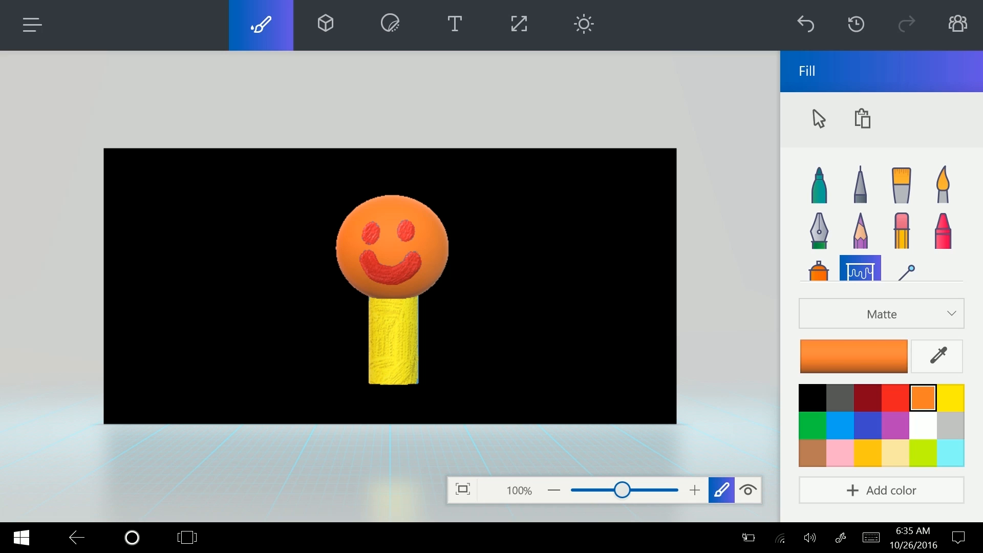
pyautogui.click(393, 341)
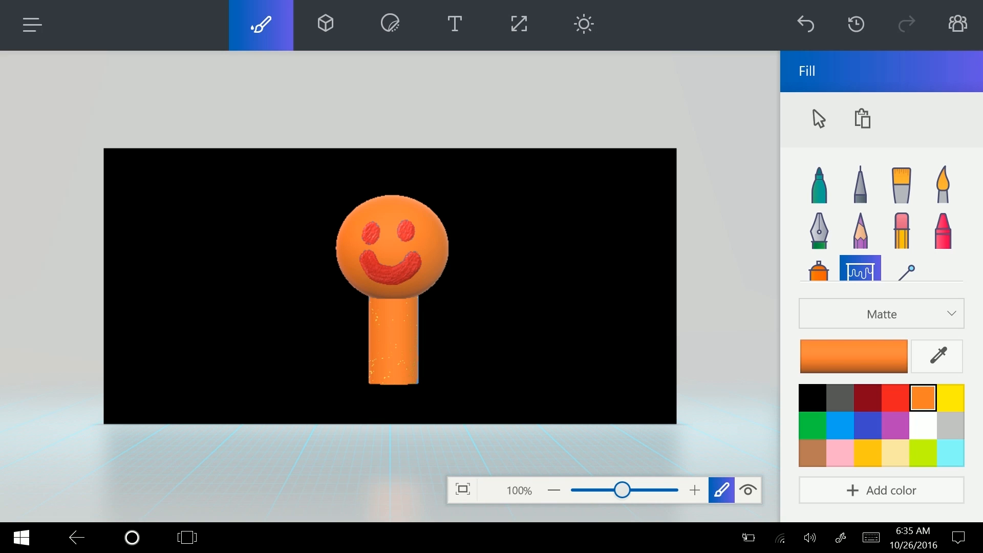
pyautogui.click(326, 23)
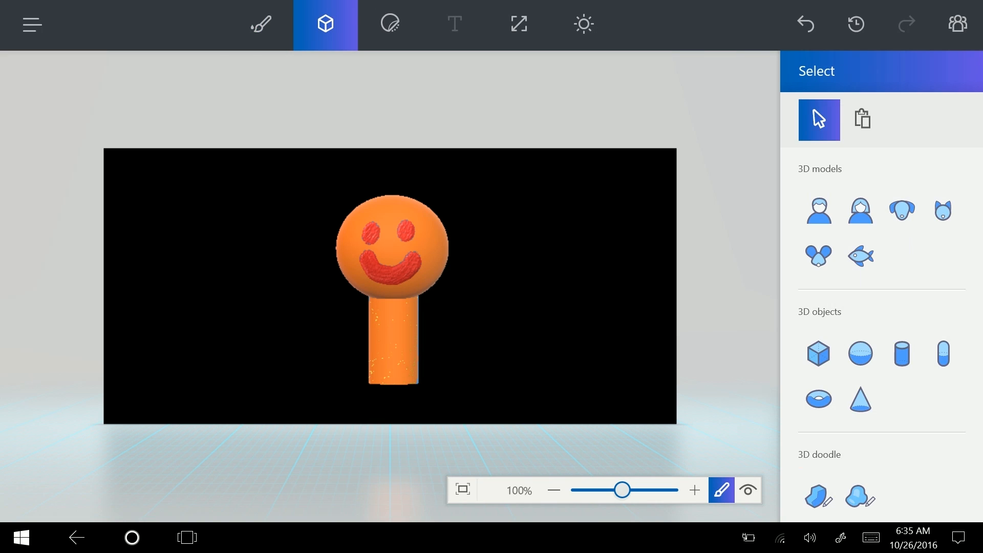
# Create a 3D text box right of the figure and type 'Emoki'
pyautogui.click(449, 11)
pyautogui.click(860, 211)
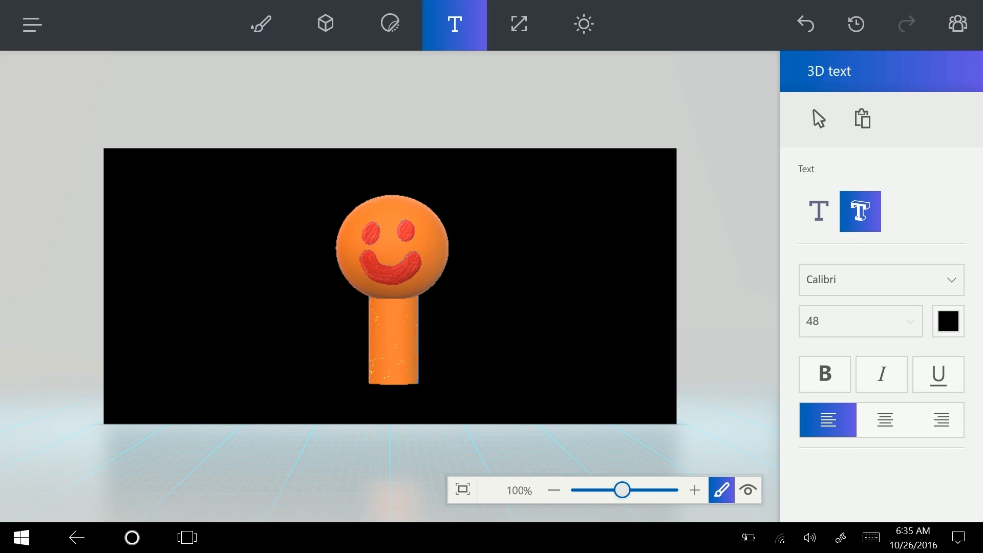
pyautogui.click(505, 216)
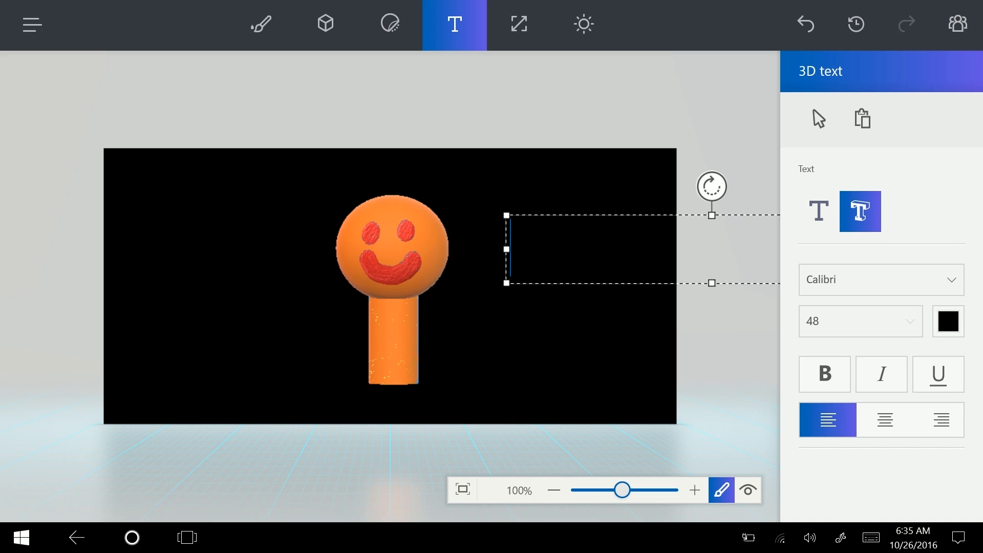
pyautogui.click(871, 538)
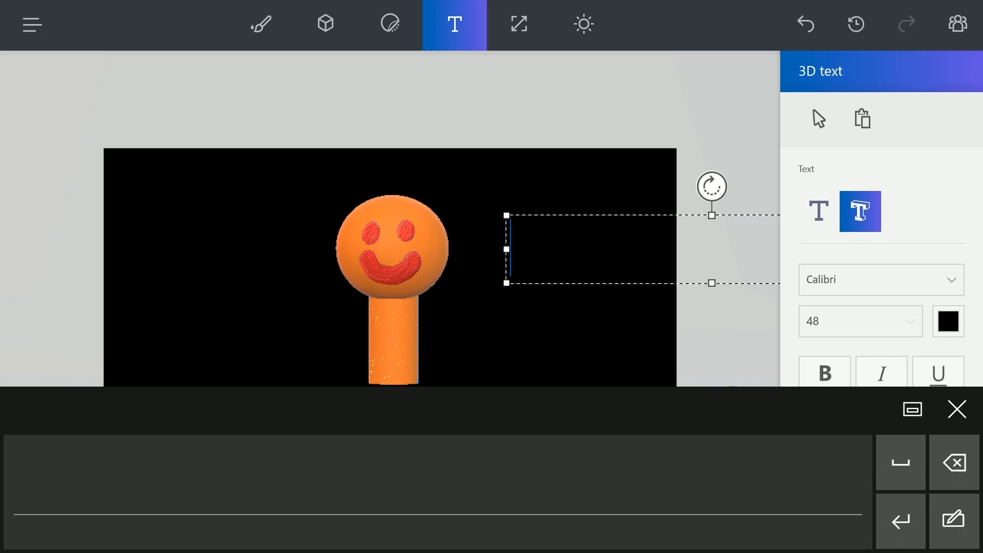
pyautogui.click(954, 519)
pyautogui.click(731, 411)
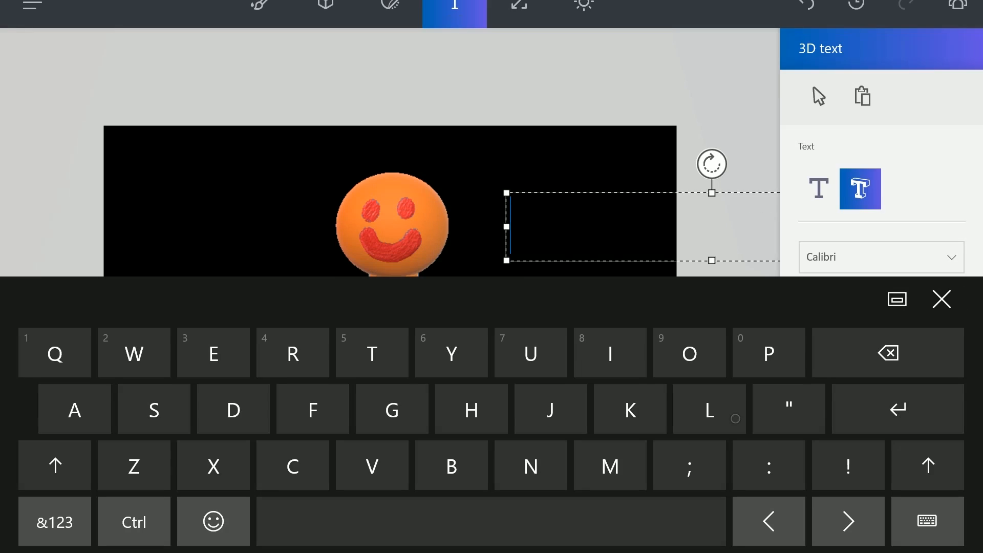
pyautogui.write('Emo')
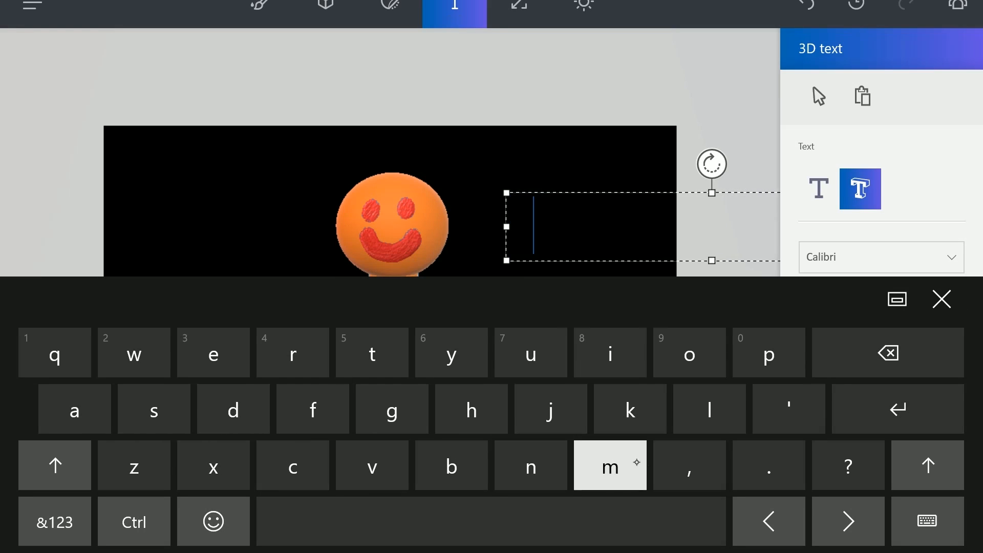
pyautogui.write('ki')
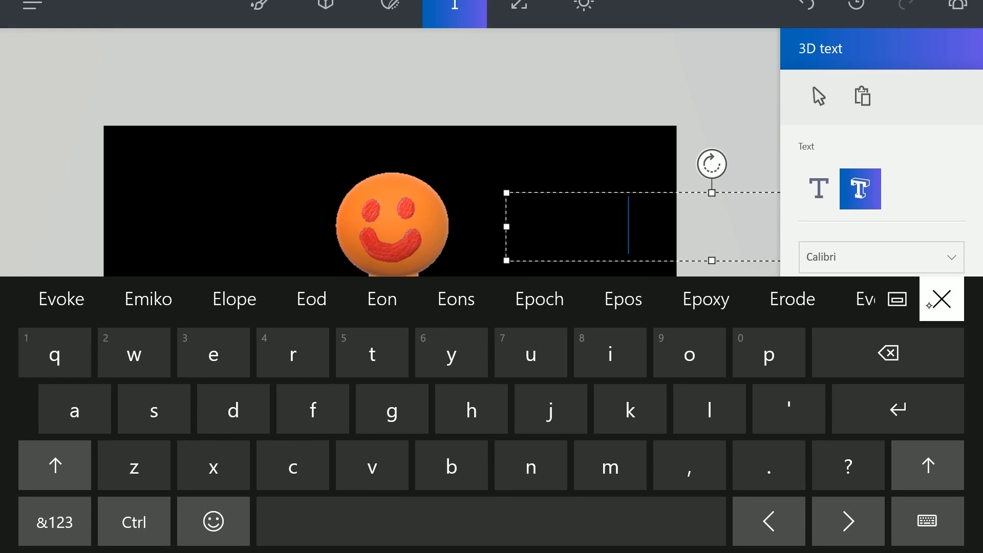
pyautogui.click(942, 299)
# Make the Emoki lettering white, then commit and select the text
pyautogui.click(949, 321)
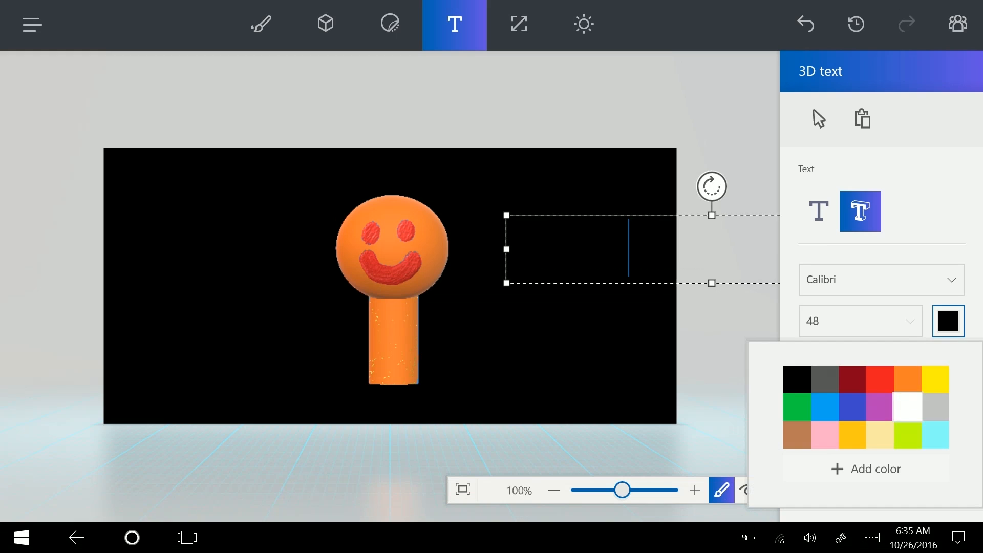
pyautogui.click(902, 404)
pyautogui.click(948, 321)
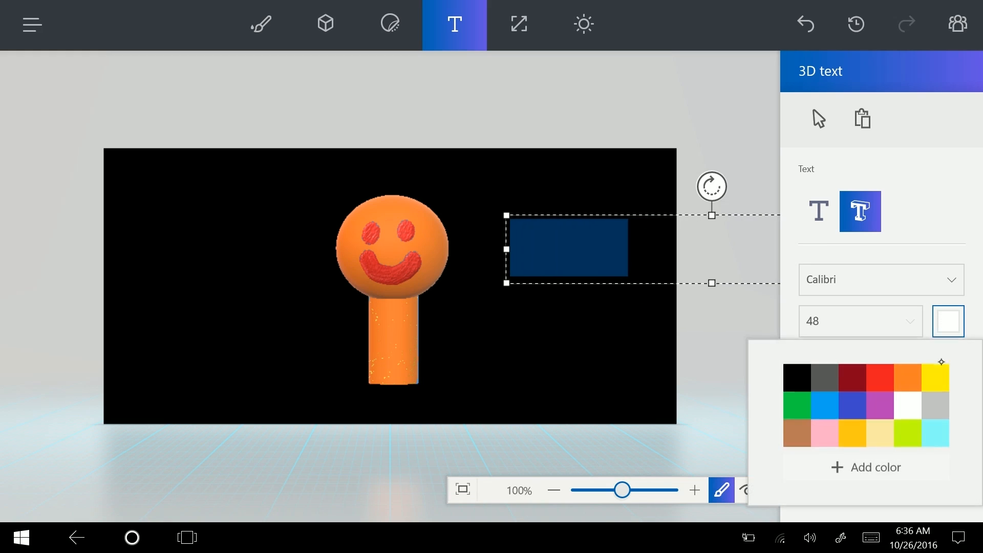
pyautogui.click(902, 404)
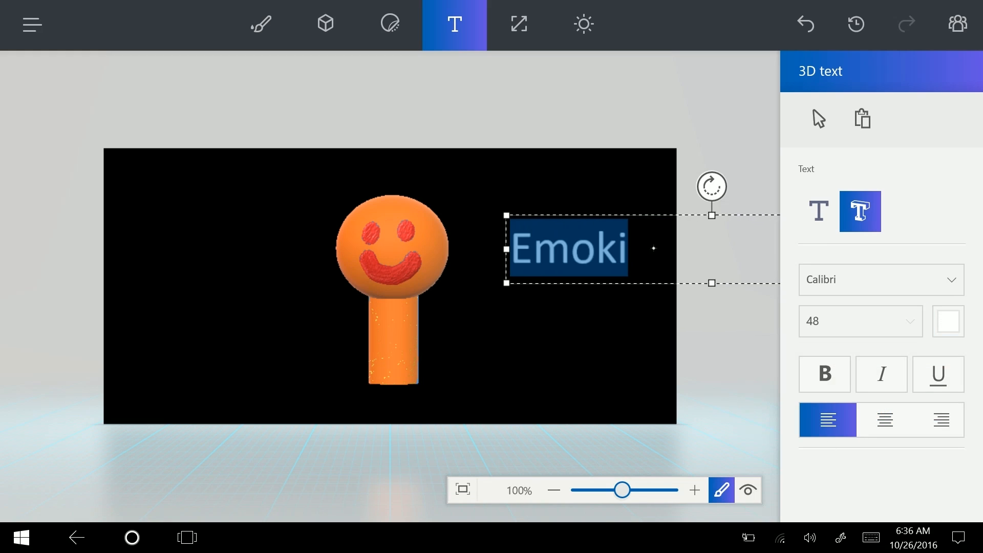
pyautogui.click(819, 119)
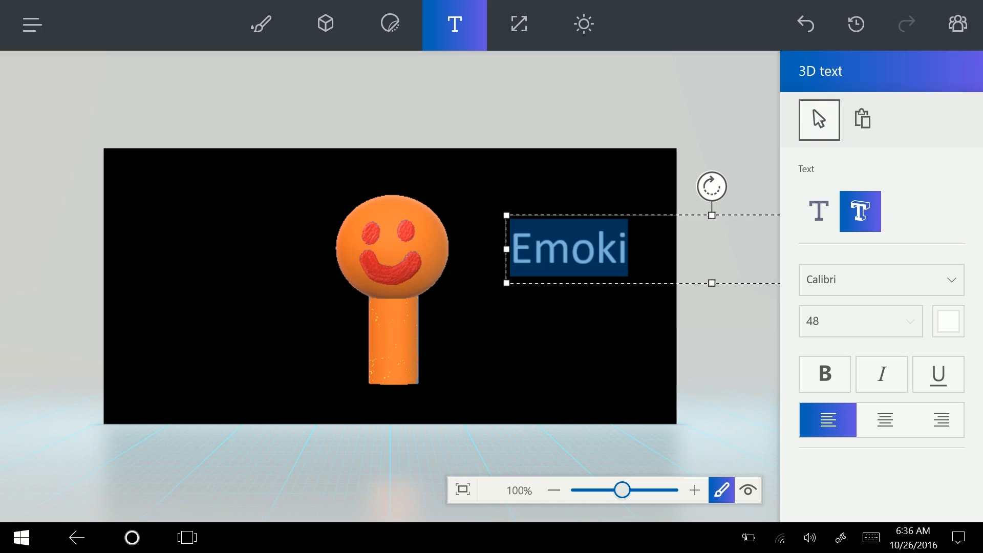
pyautogui.click(629, 246)
# Move Emoki to the upper left beside the smiley's head, then orbit the scene in 3D view
pyautogui.moveTo(606, 237); pyautogui.dragTo(386, 325)
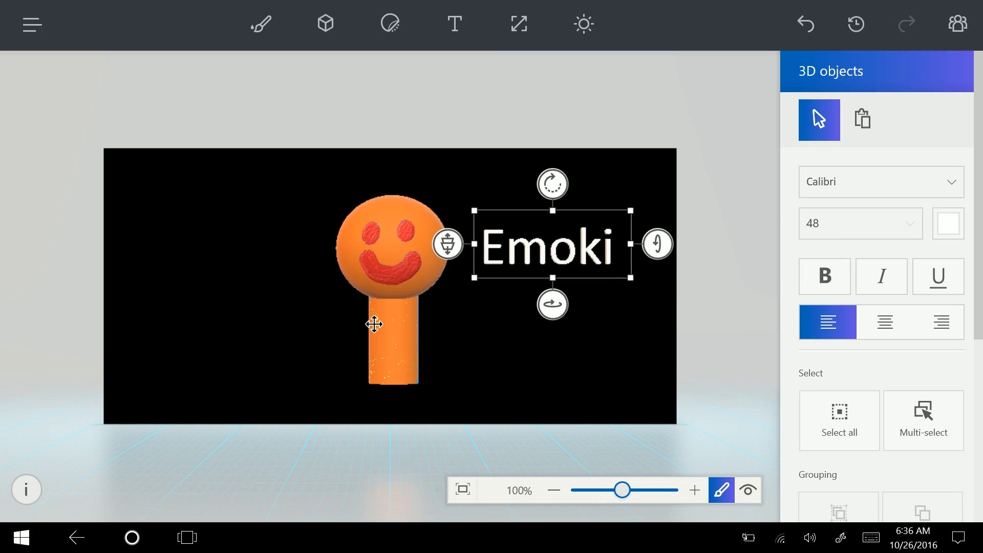
pyautogui.moveTo(197, 229); pyautogui.dragTo(262, 213)
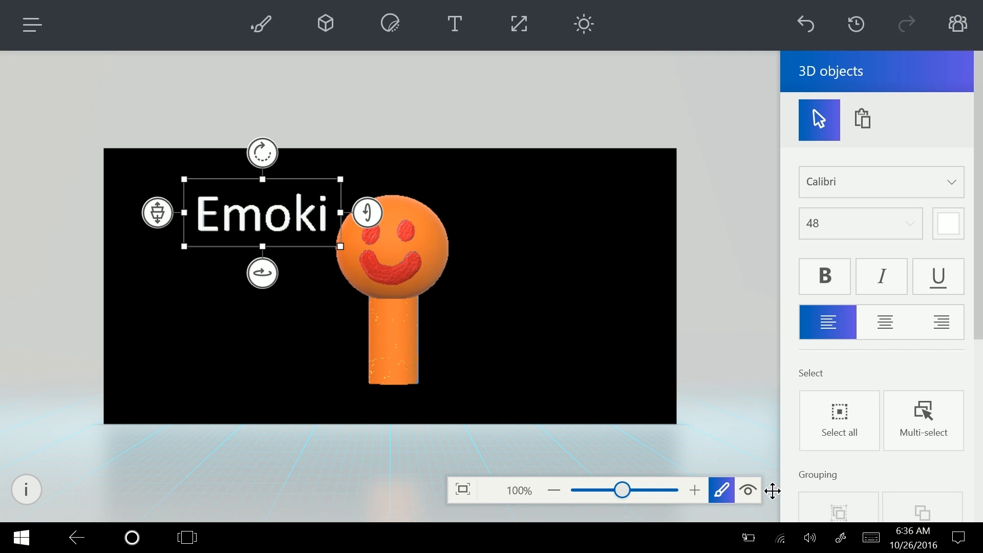
pyautogui.click(748, 491)
pyautogui.moveTo(737, 344); pyautogui.dragTo(508, 383)
# Enlarge only the backdrop to 803×446 px
pyautogui.click(519, 24)
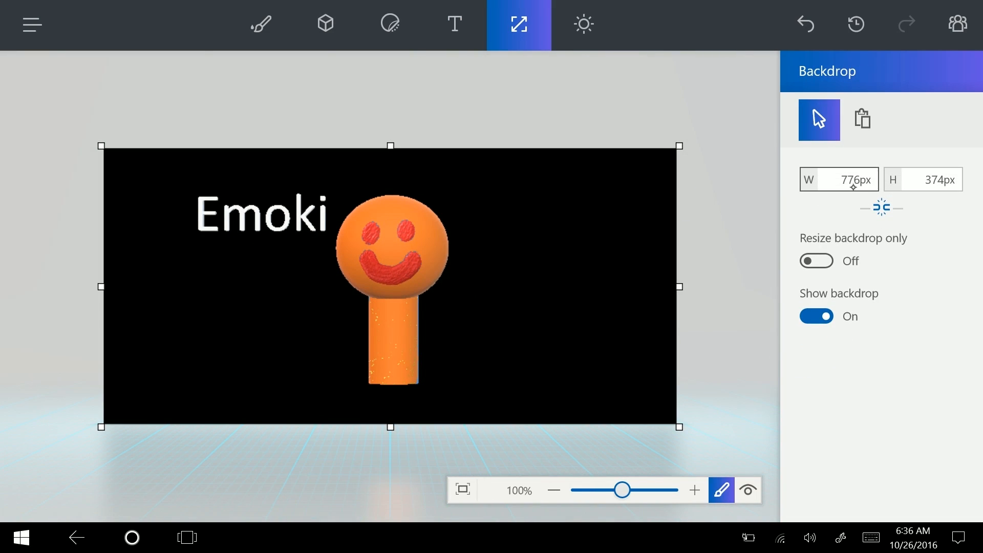
pyautogui.click(817, 261)
pyautogui.moveTo(679, 146); pyautogui.dragTo(700, 90)
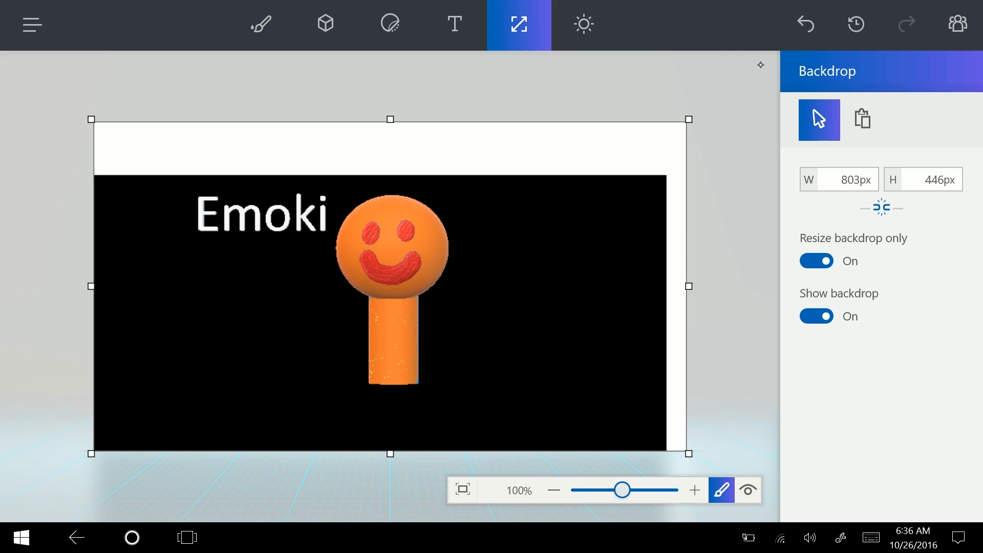
# Apply the Sand filter after comparing Stone, Sky and Honey, then open Community
pyautogui.click(584, 24)
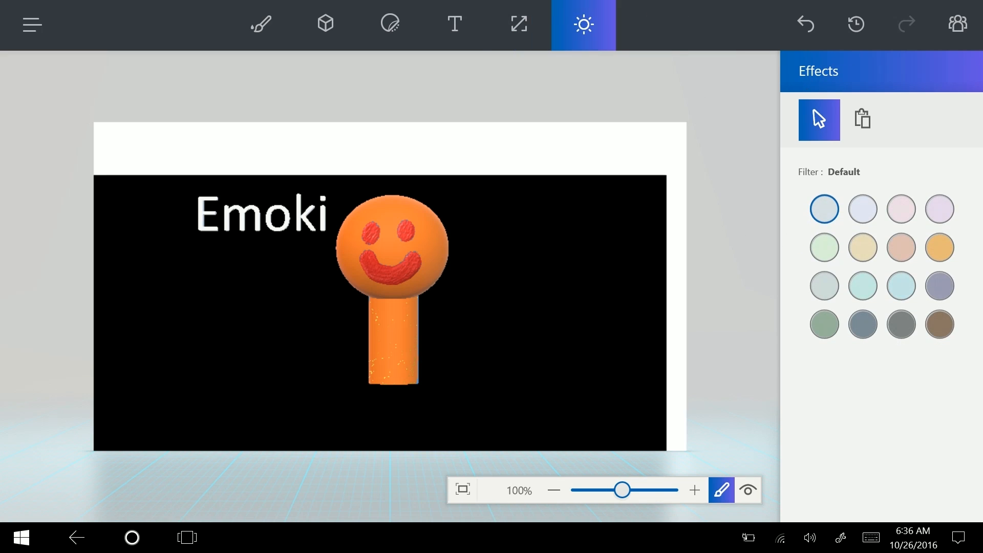
pyautogui.click(865, 256)
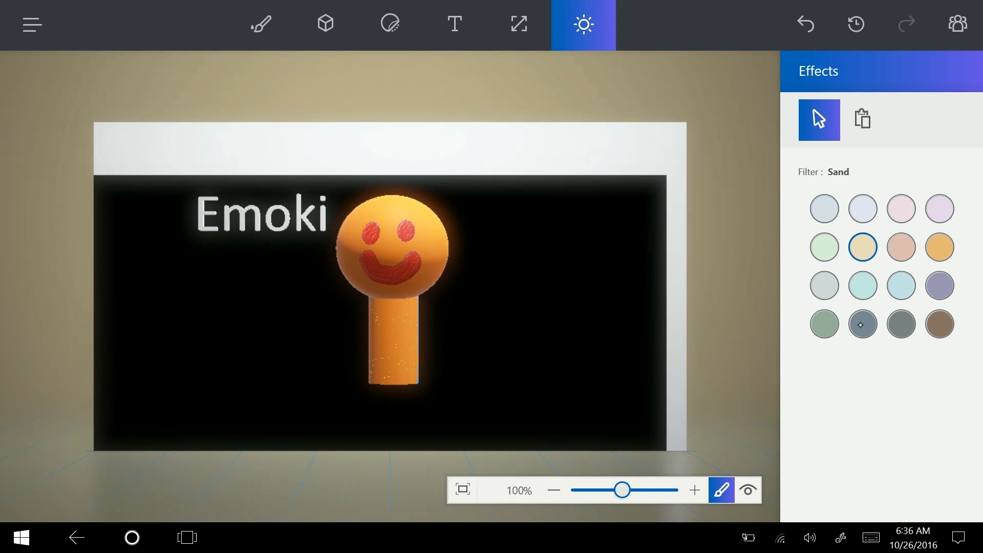
pyautogui.click(825, 285)
pyautogui.click(902, 285)
pyautogui.click(938, 246)
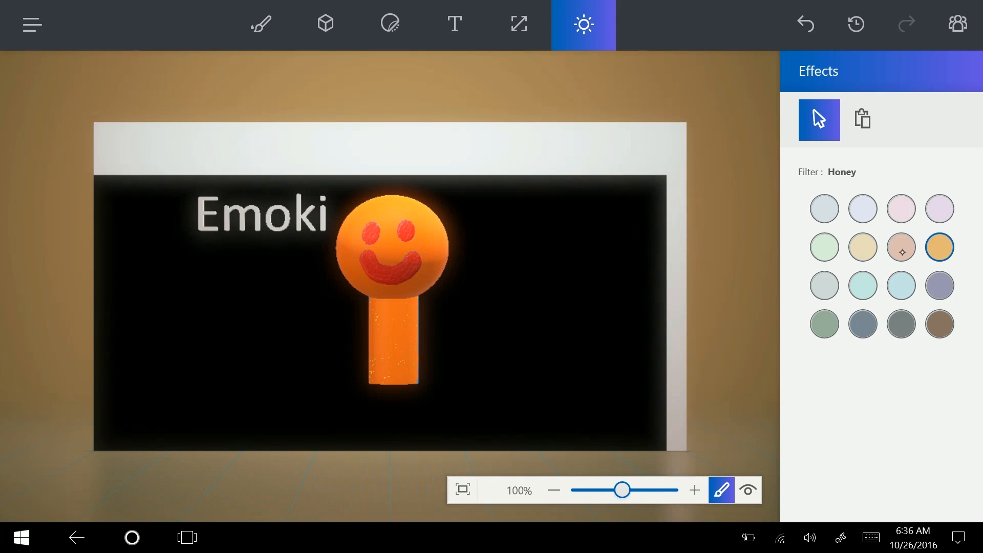
pyautogui.click(863, 247)
pyautogui.click(957, 24)
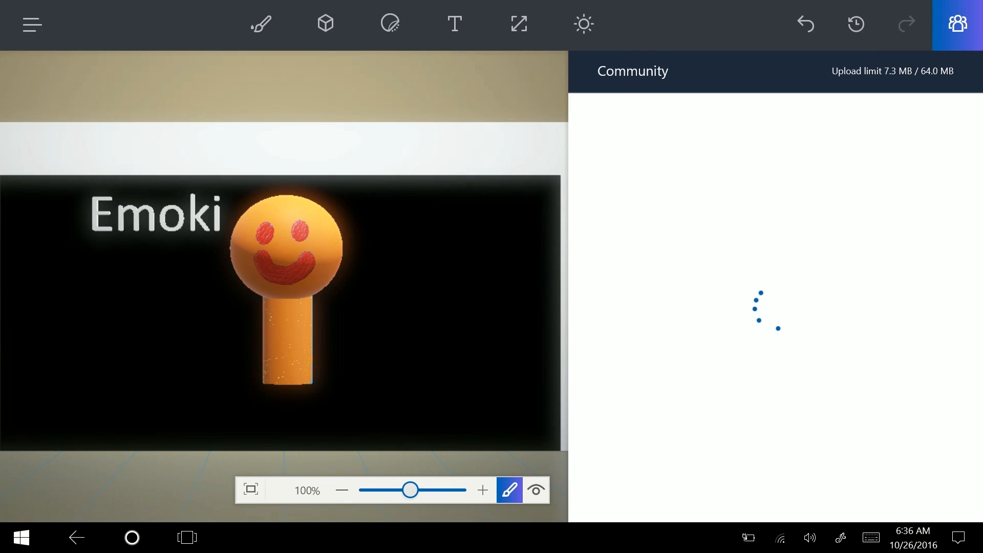
# Retry the Community connection and open the main file menu
pyautogui.click(776, 321)
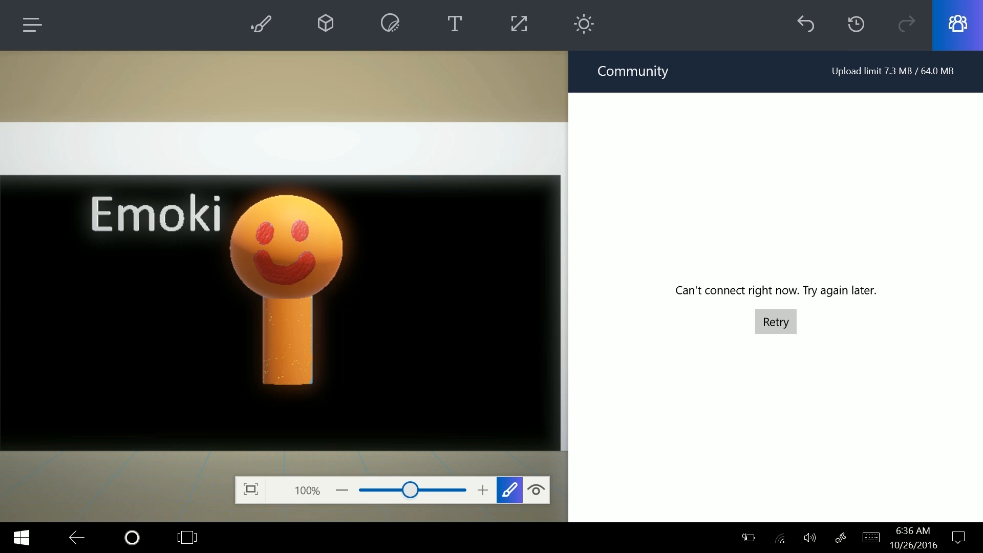
pyautogui.click(31, 25)
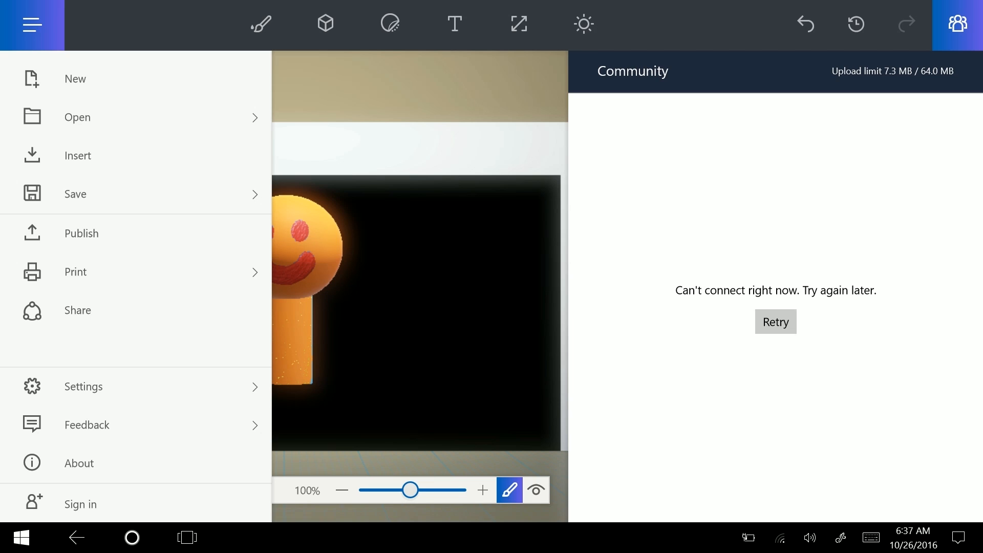
# Insert the My_CAR photo from Pictures and nudge it slightly right
pyautogui.click(78, 156)
pyautogui.click(46, 213)
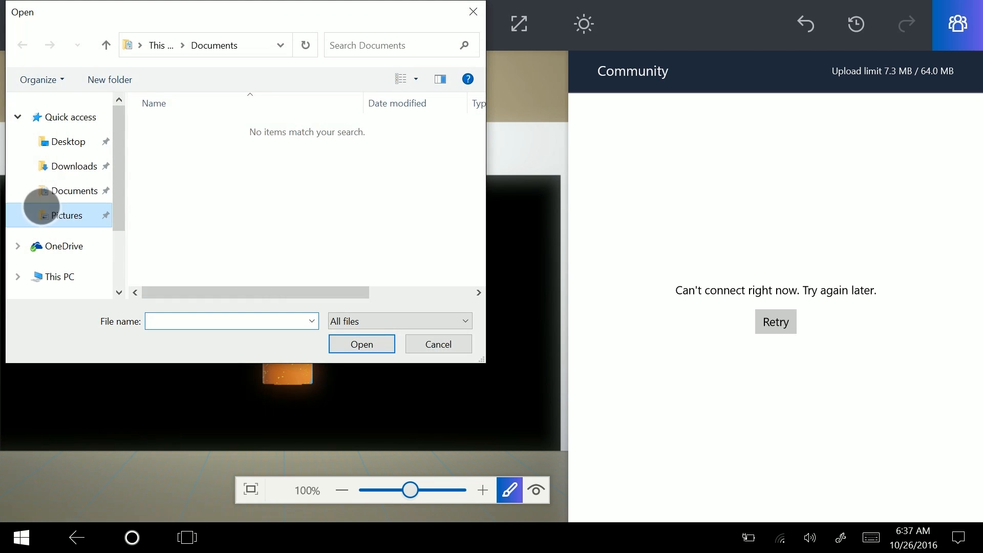
pyautogui.doubleClick(202, 256)
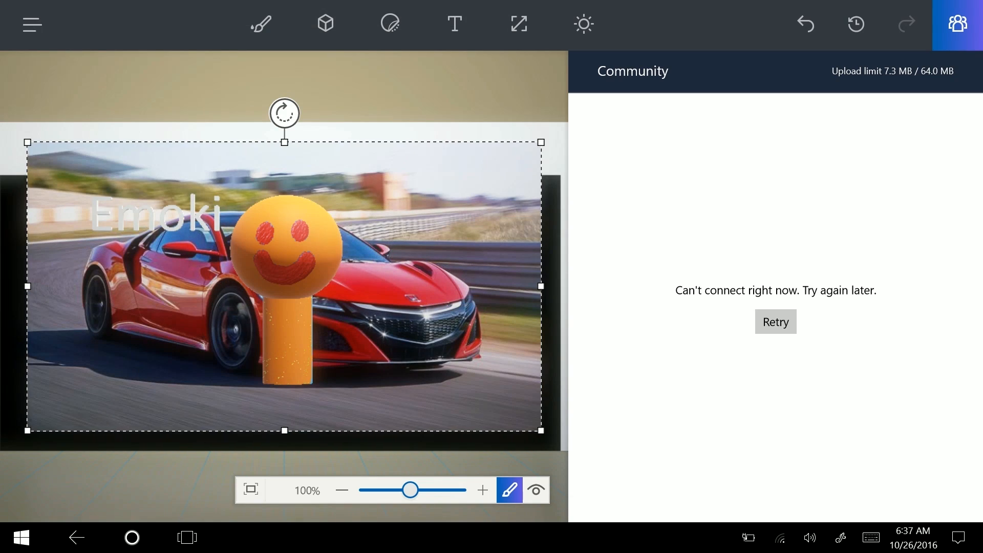
pyautogui.moveTo(433, 382); pyautogui.dragTo(478, 315)
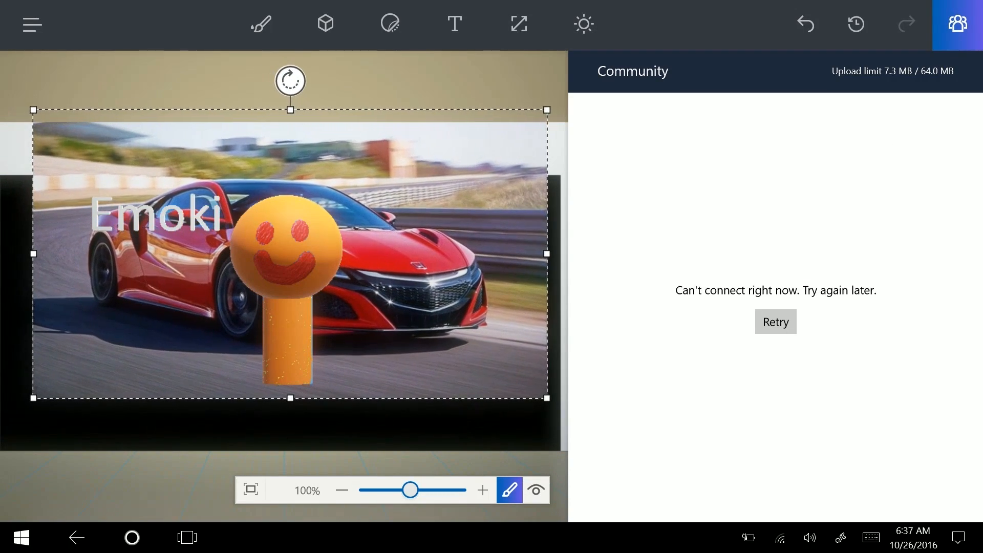
# Check the scene filters and bring up the Save options from the main menu
pyautogui.click(584, 24)
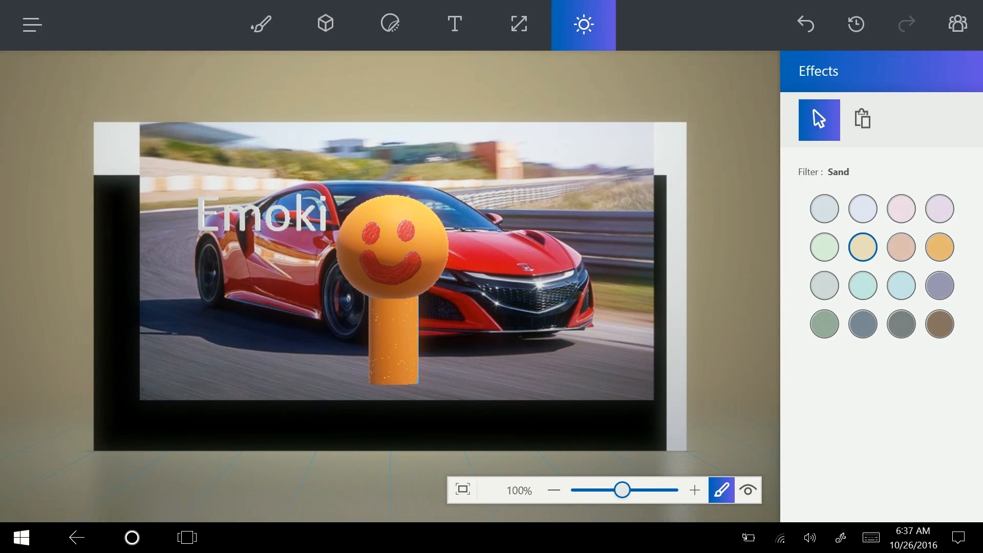
pyautogui.click(31, 24)
pyautogui.click(75, 195)
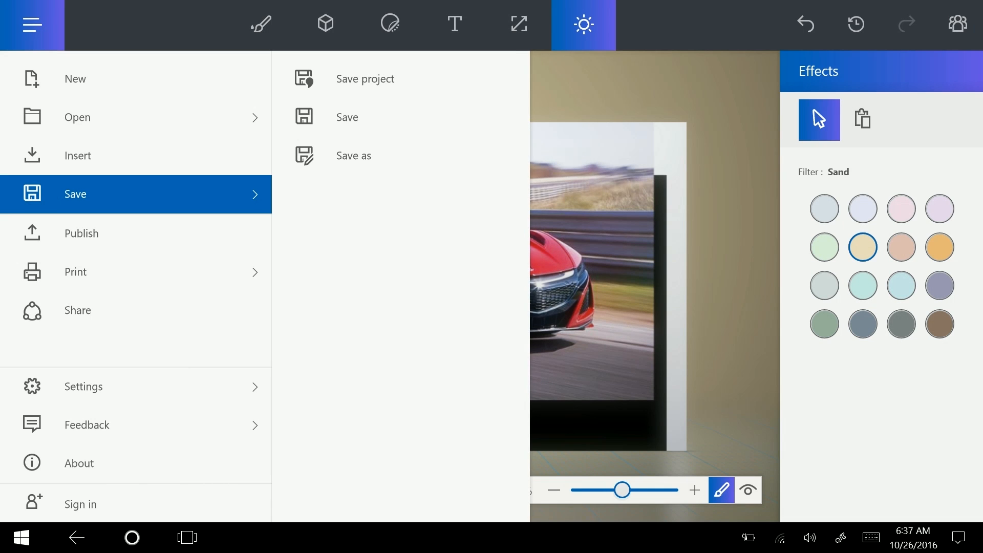
# Save a copy named MyFIRSTPIC as a 3D - FBX (*.fbx) file
pyautogui.click(353, 156)
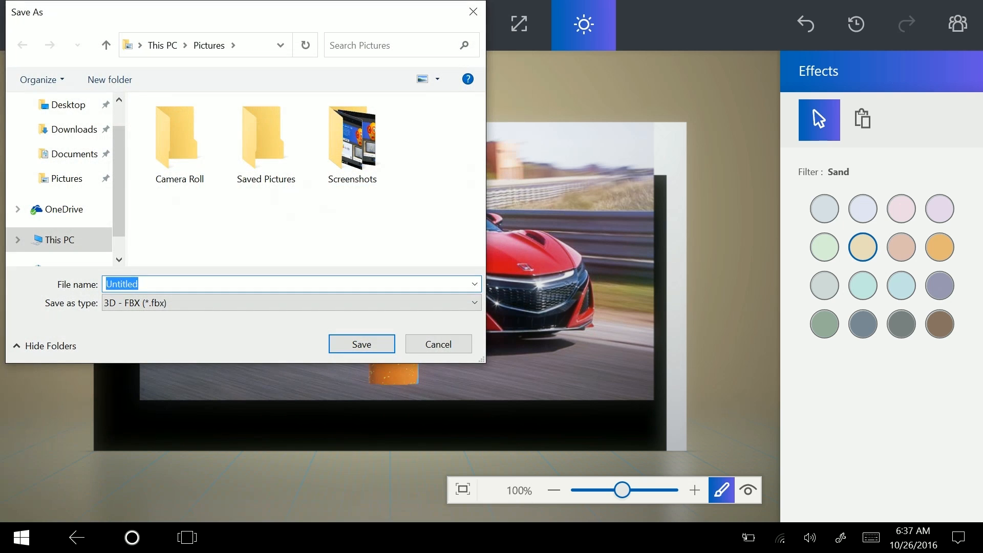
pyautogui.write('MyF')
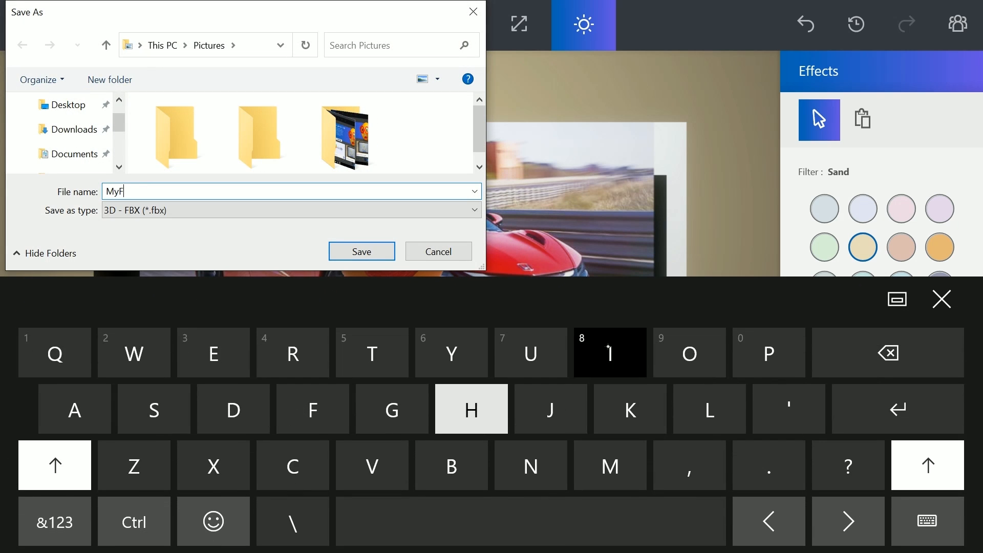
pyautogui.write('IRSTPIC')
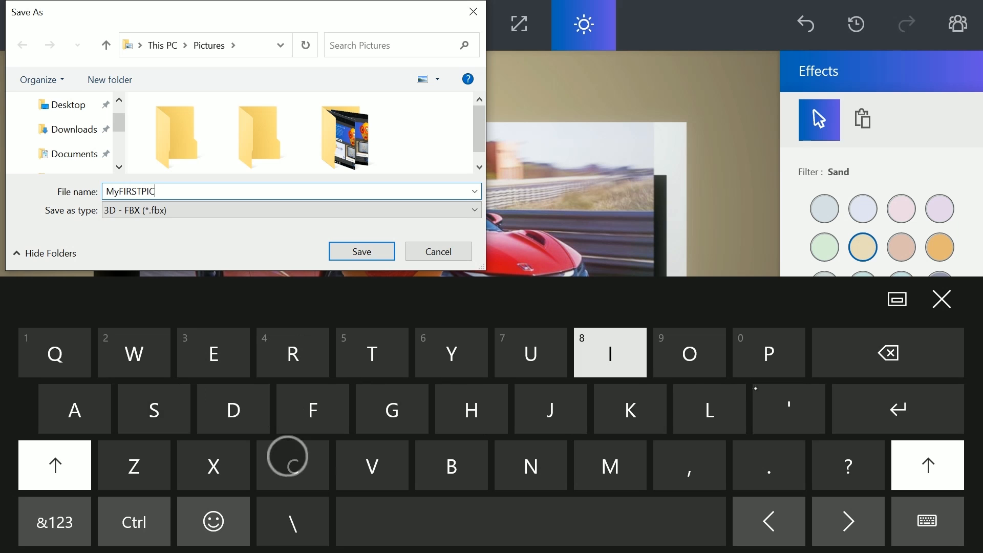
pyautogui.press('Return')
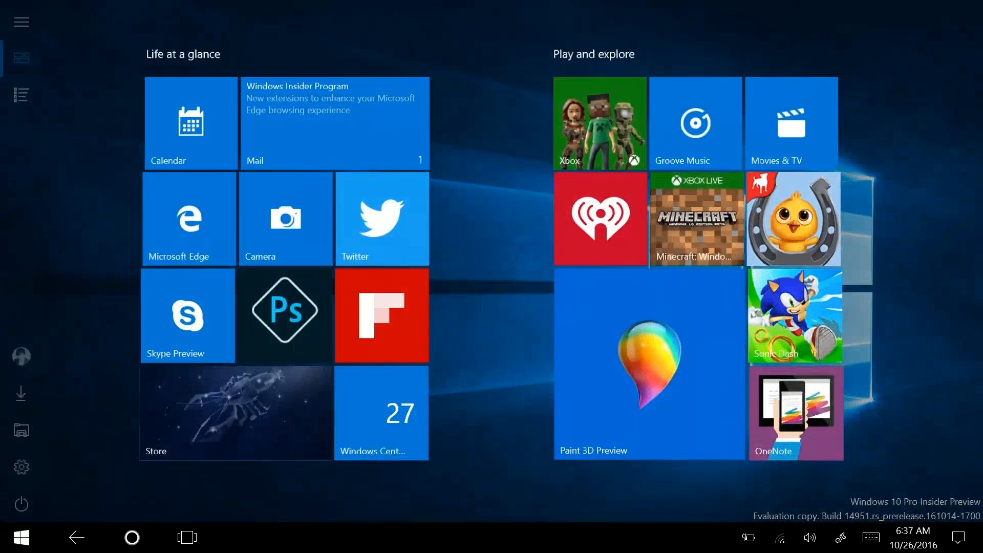
# Briefly launch Twitter, return to Start, and start Microsoft Edge
pyautogui.click(380, 218)
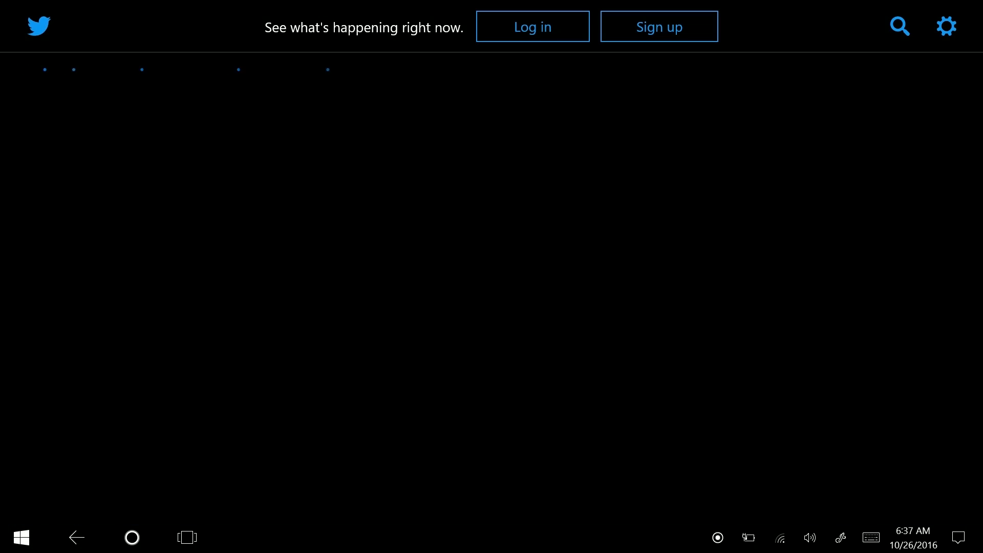
pyautogui.press('super')
pyautogui.click(185, 218)
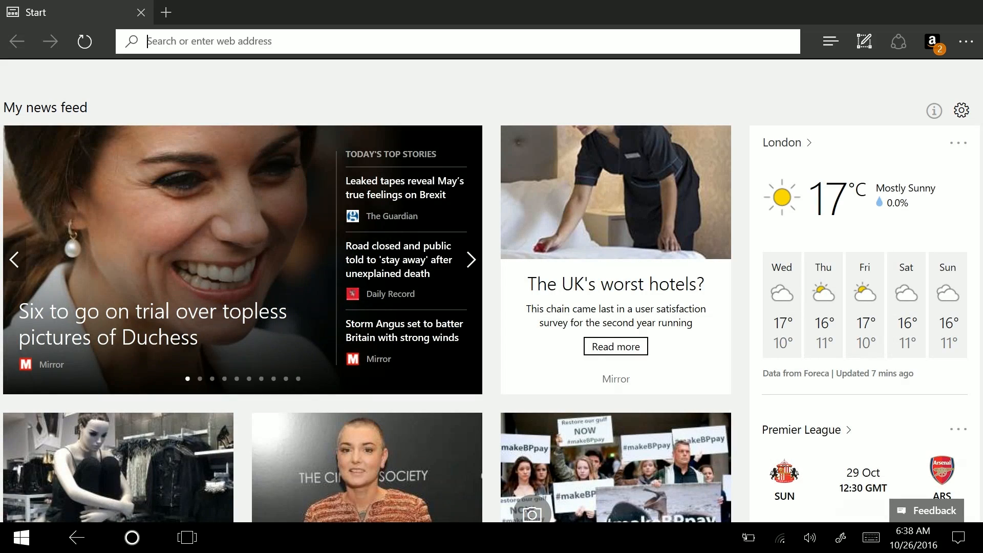
# Load twitter.com in Edge, then relaunch Paint 3D Preview from Start
pyautogui.write('Tw')
pyautogui.press('Return')
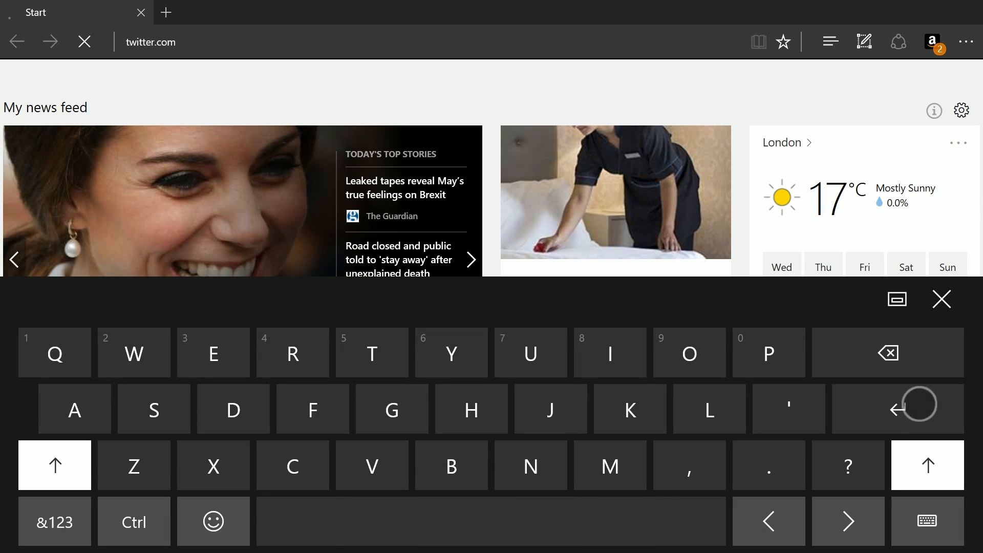
pyautogui.click(32, 468)
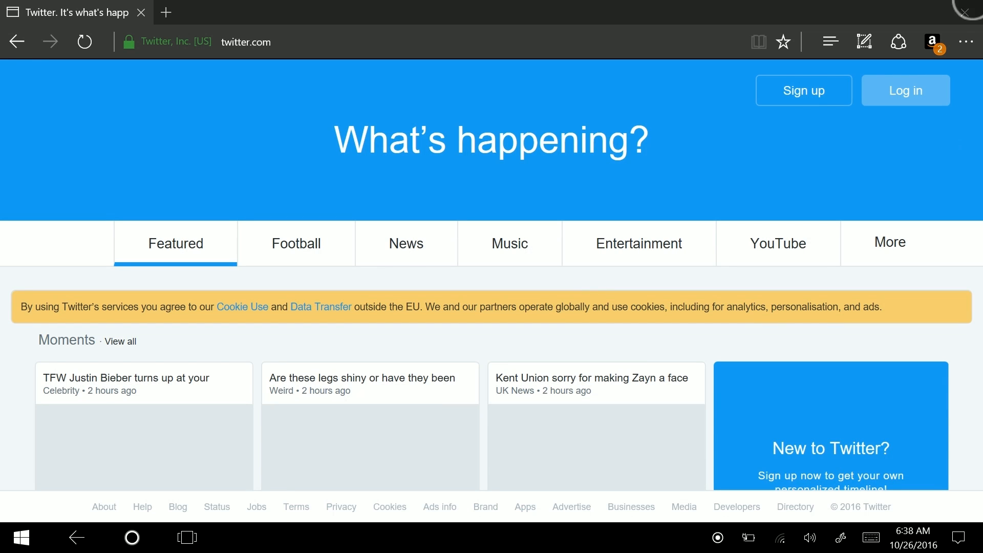
pyautogui.press('super')
pyautogui.click(652, 365)
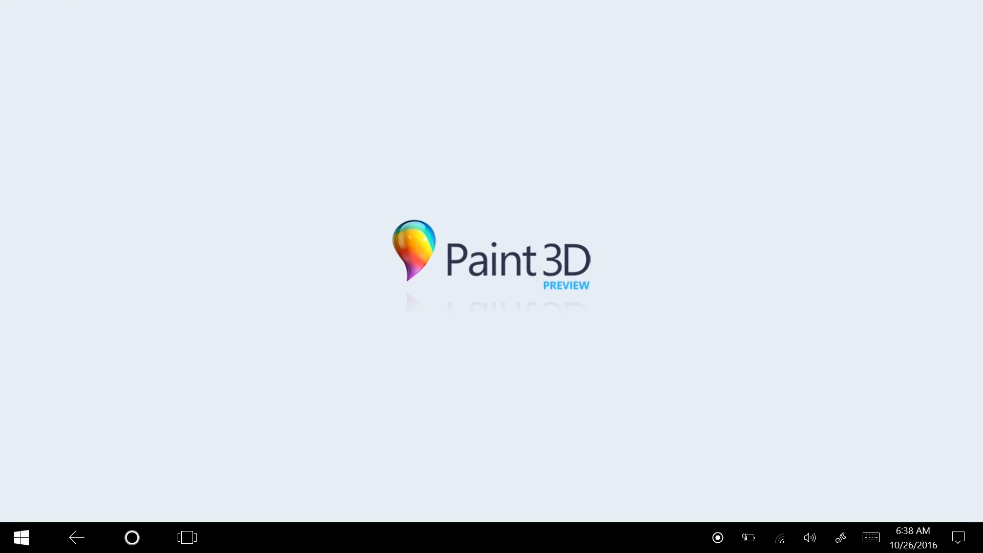